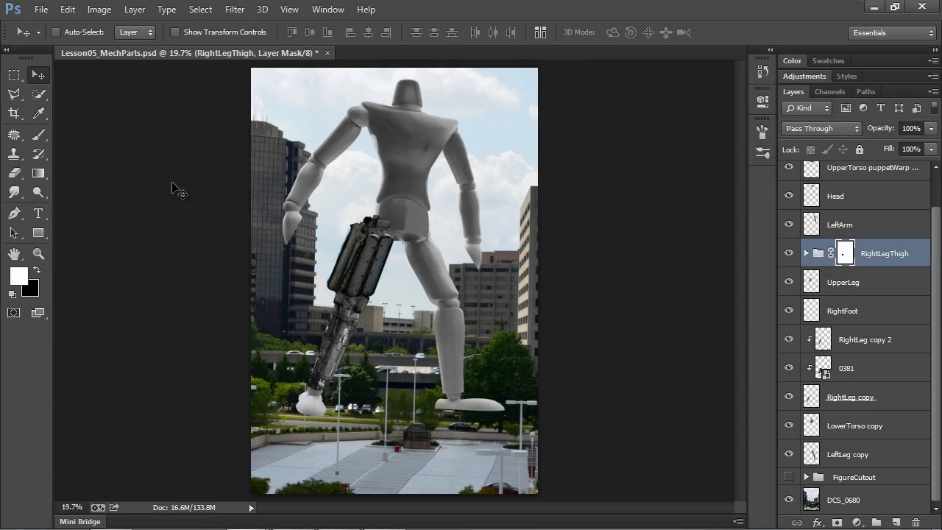
Zoom the view in on the robot's mechanical leg.
scroll(346, 334, up, 6)
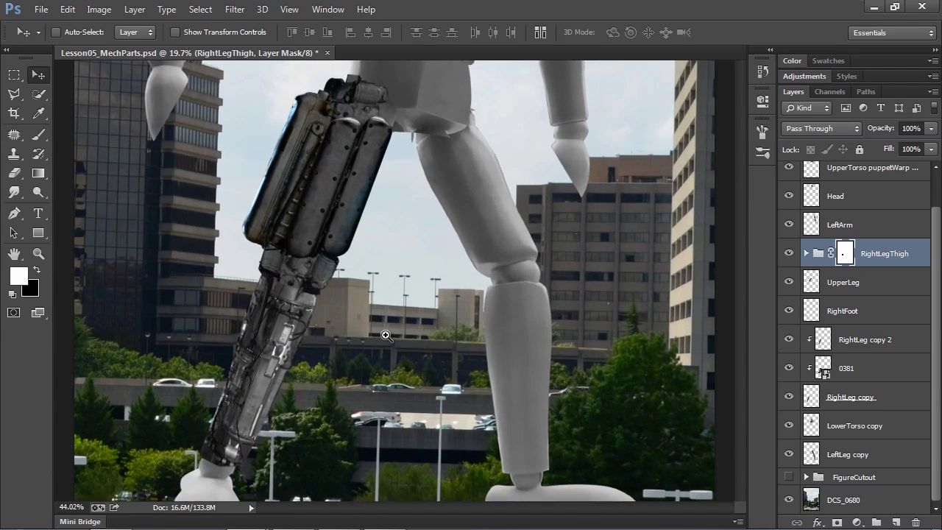
scroll(403, 348, down, 5)
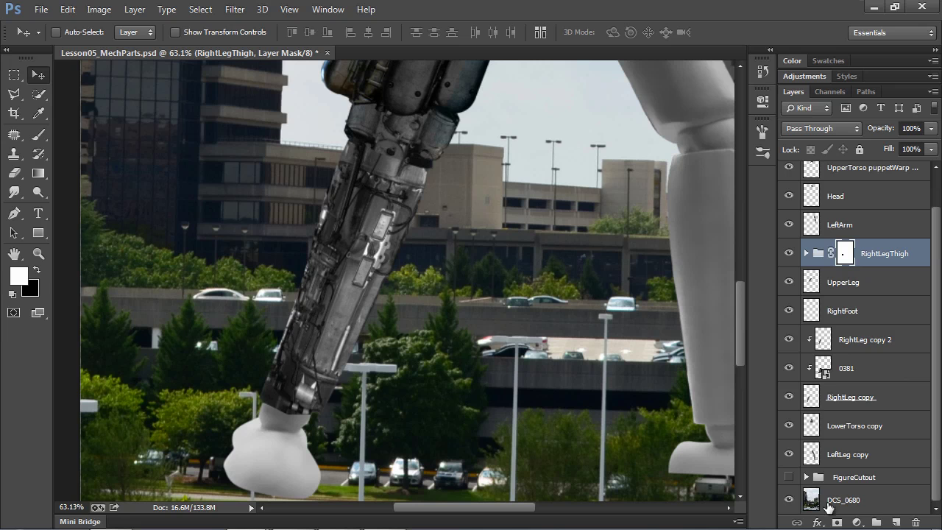
Hide the city background, LeftLeg copy and LowerTorso copy, keeping RightLeg copy visible.
click(788, 501)
drag(791, 502, 791, 397)
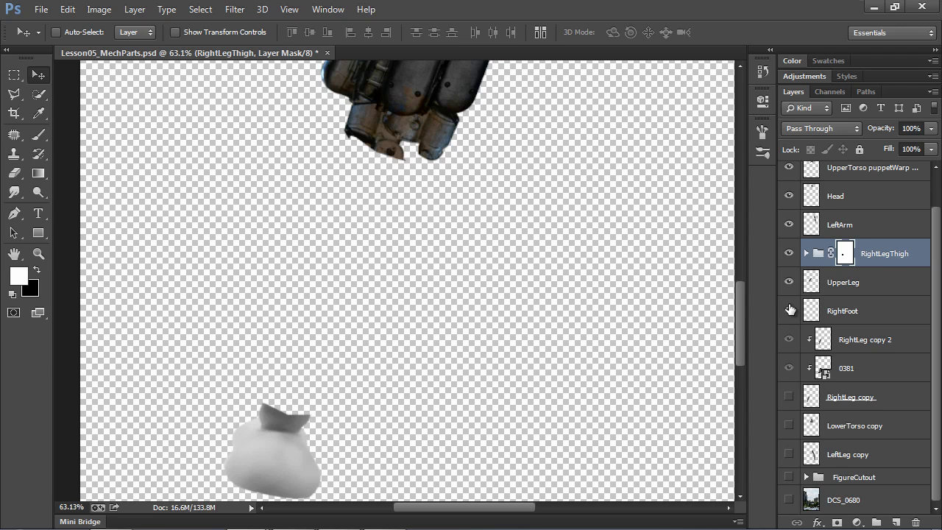
click(788, 398)
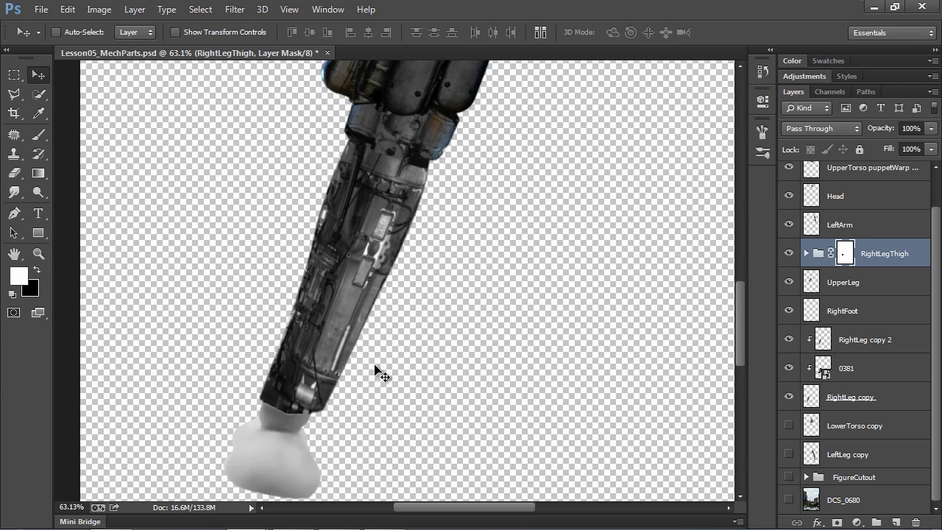
Select RightLeg copy and hide the 0381 and RightLeg copy 2 texture layers.
click(804, 398)
alt+click(803, 404)
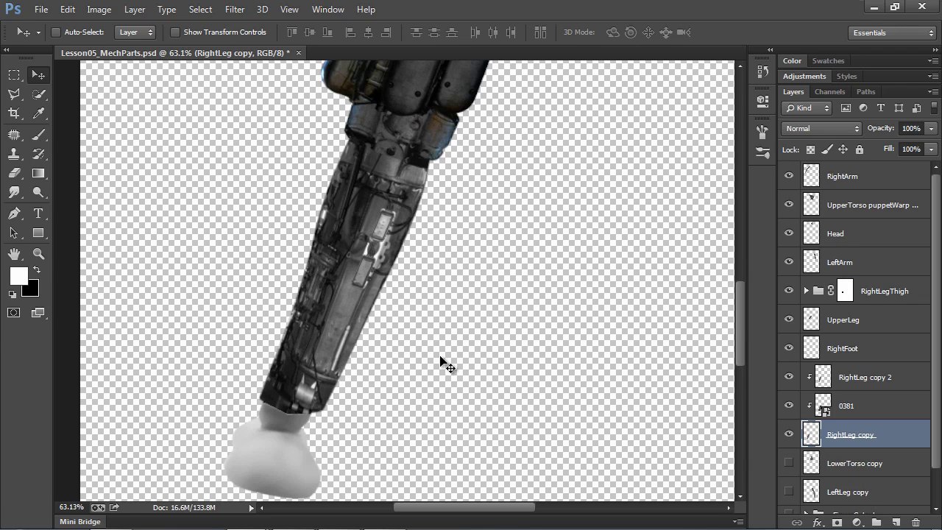
click(788, 407)
click(789, 376)
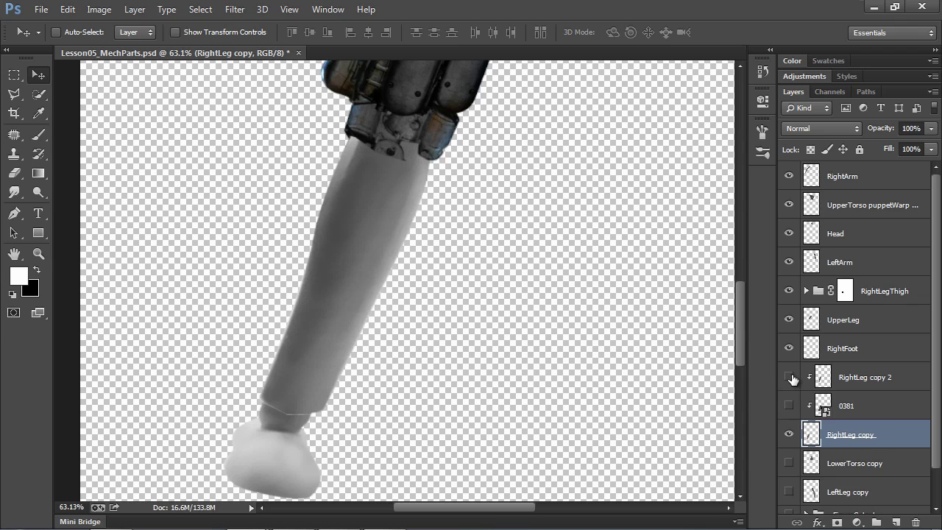
click(789, 434)
mouse_move(348, 326)
mouse_down()
mouse_move(195, 328)
mouse_move(287, 311)
mouse_move(366, 324)
mouse_up()
Restore the textures and duplicate RightLeg copy above RightFoot, moving the grey copy aside.
click(789, 405)
click(788, 377)
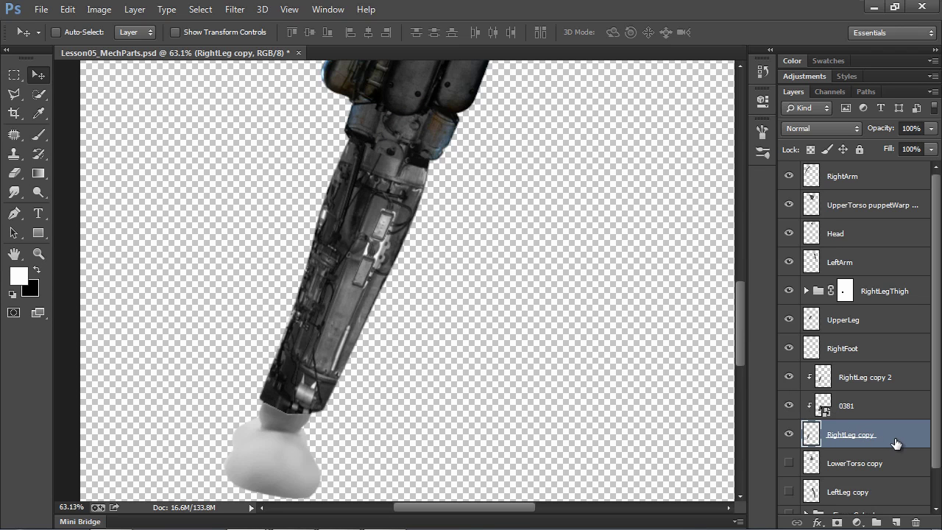
drag(888, 446, 883, 366)
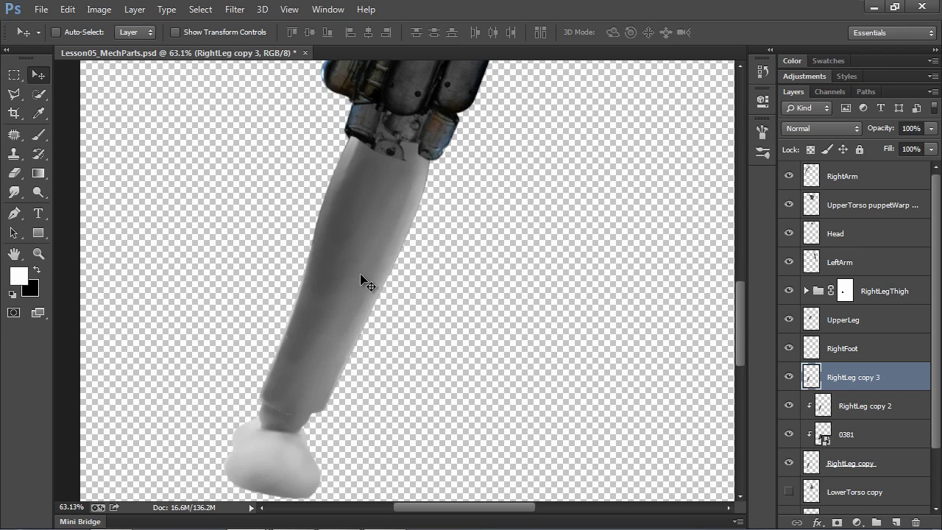
drag(360, 276, 532, 311)
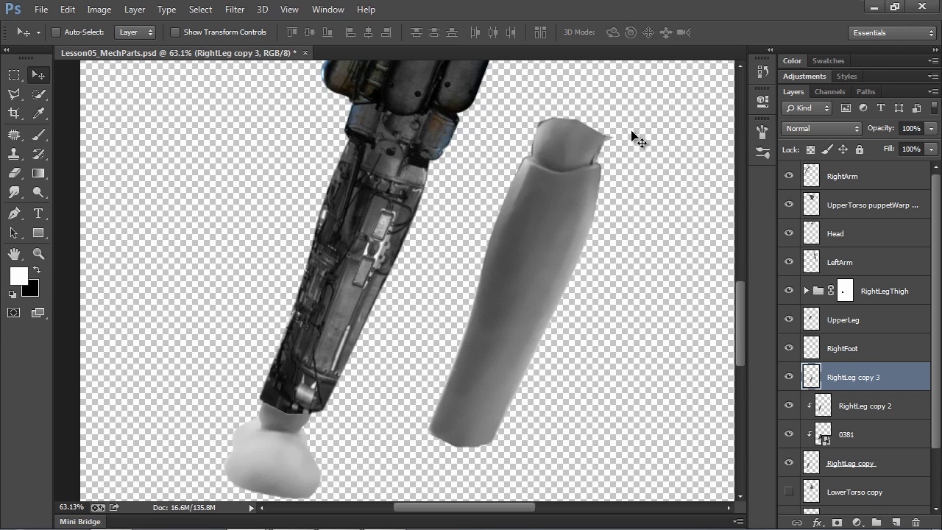
Outline the grey copy's top cap with a Polygonal Lasso selection.
click(14, 93)
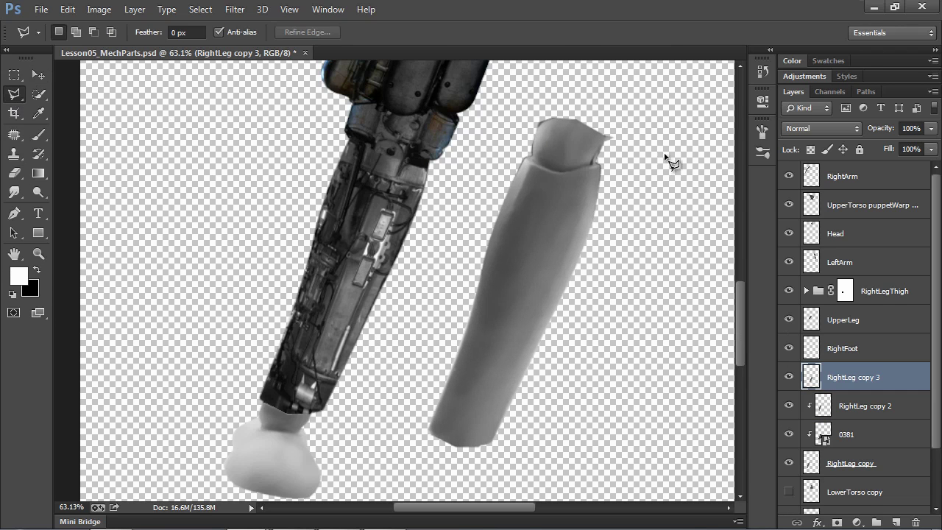
click(523, 151)
click(559, 174)
click(601, 164)
click(619, 130)
click(606, 103)
click(539, 99)
double_click(518, 126)
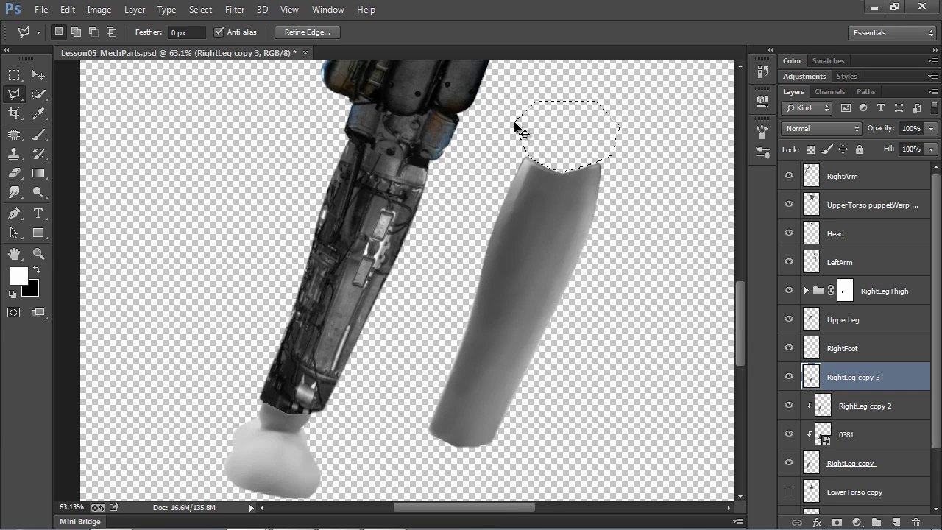
Move the trimmed shell over the mech leg, then widen, tilt and nudge it.
key(v)
mouse_move(555, 255)
mouse_down()
mouse_move(474, 253)
mouse_move(387, 230)
mouse_up()
key(ctrl+t)
drag(431, 269, 445, 271)
drag(256, 270, 245, 271)
mouse_move(537, 179)
mouse_down()
mouse_move(533, 169)
mouse_move(530, 180)
mouse_up()
drag(308, 347, 310, 356)
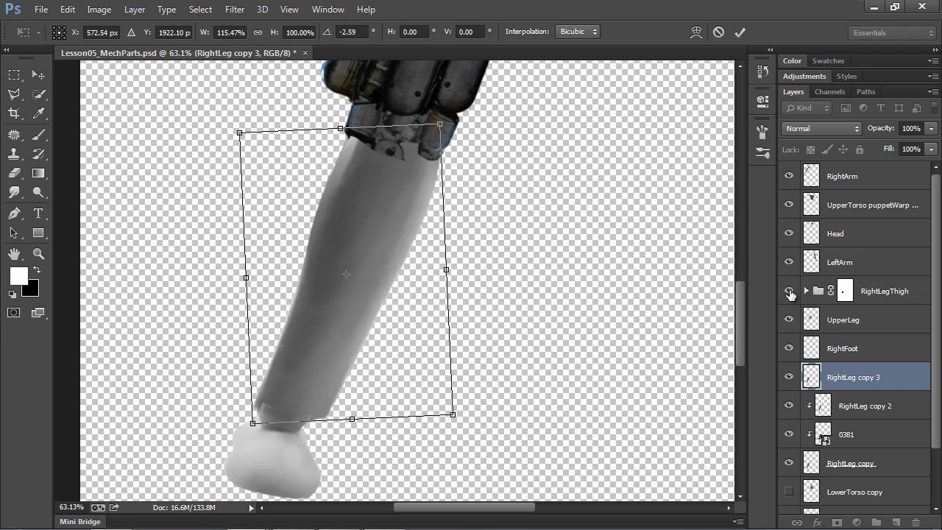
key(Return)
Hide RightLegThigh and refit the shell at 115% width and rotated, back at 100% opacity.
click(789, 293)
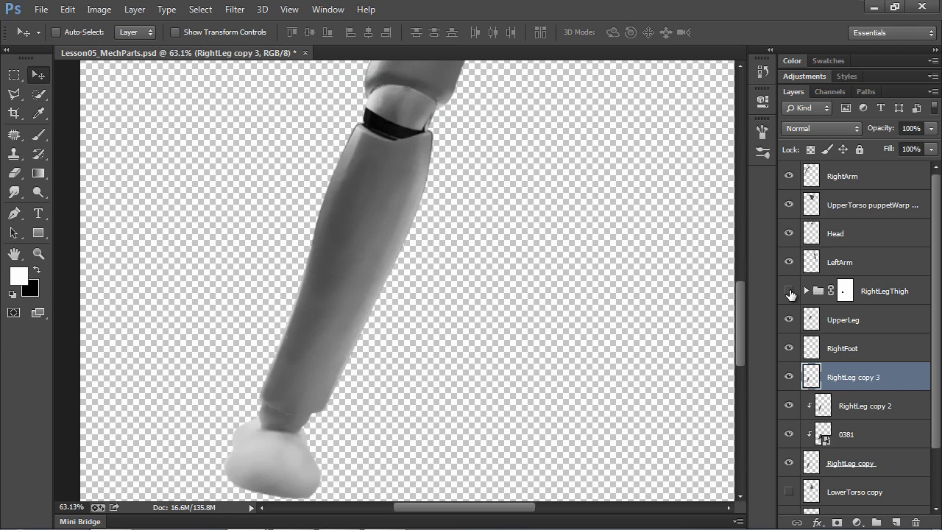
drag(877, 132, 865, 132)
key(ctrl+t)
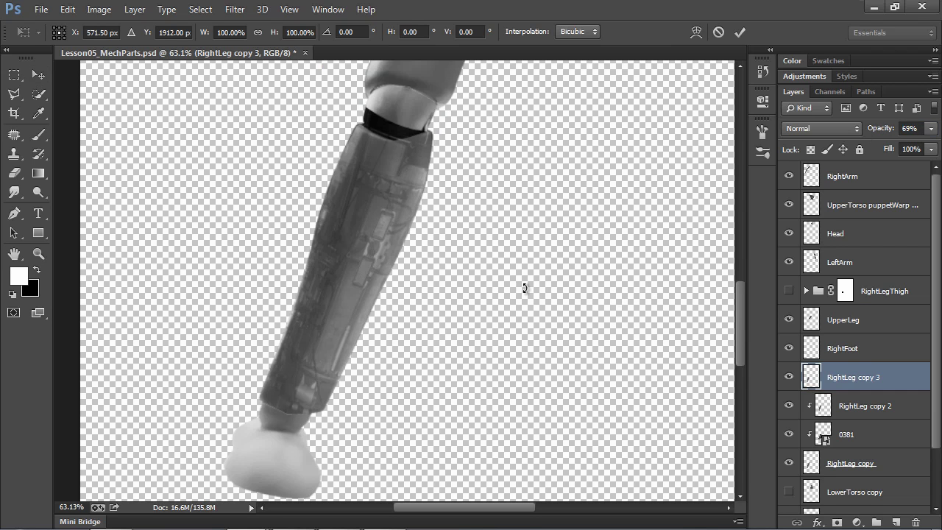
drag(433, 269, 445, 269)
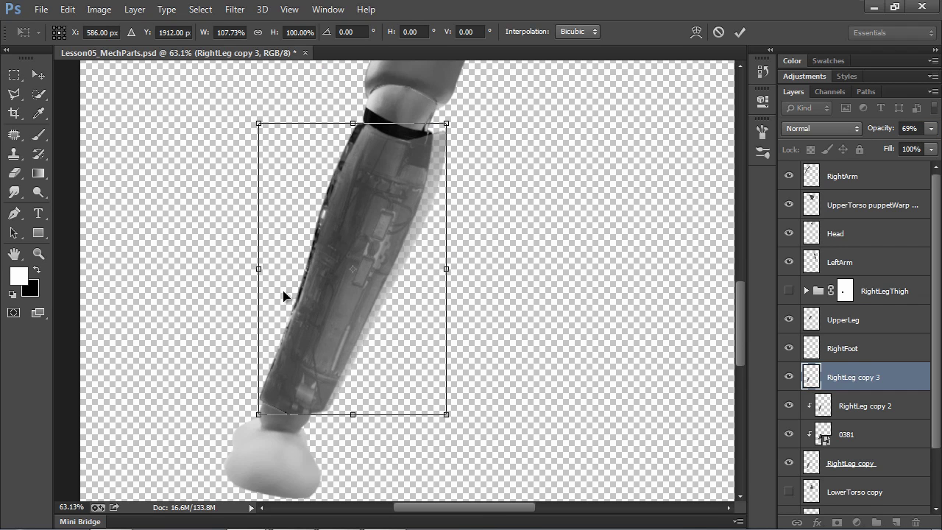
drag(258, 268, 245, 269)
drag(362, 240, 363, 239)
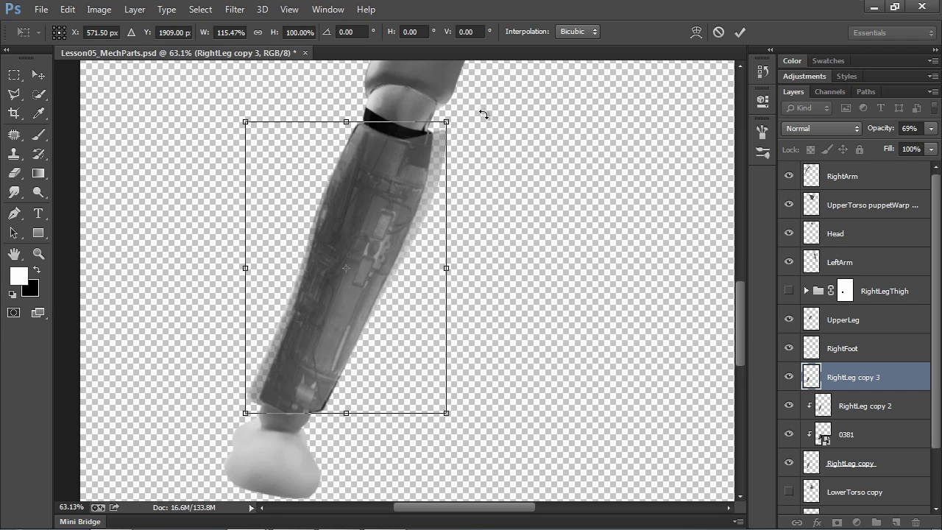
drag(481, 114, 478, 110)
key(Return)
drag(930, 128, 938, 134)
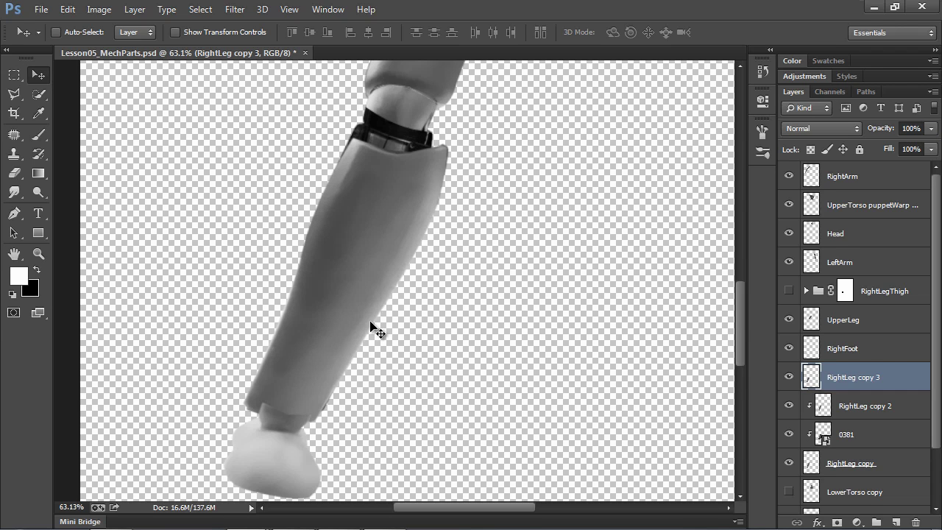
Hide RightFoot and draw a rectangular panel outline with the Pen tool.
click(788, 348)
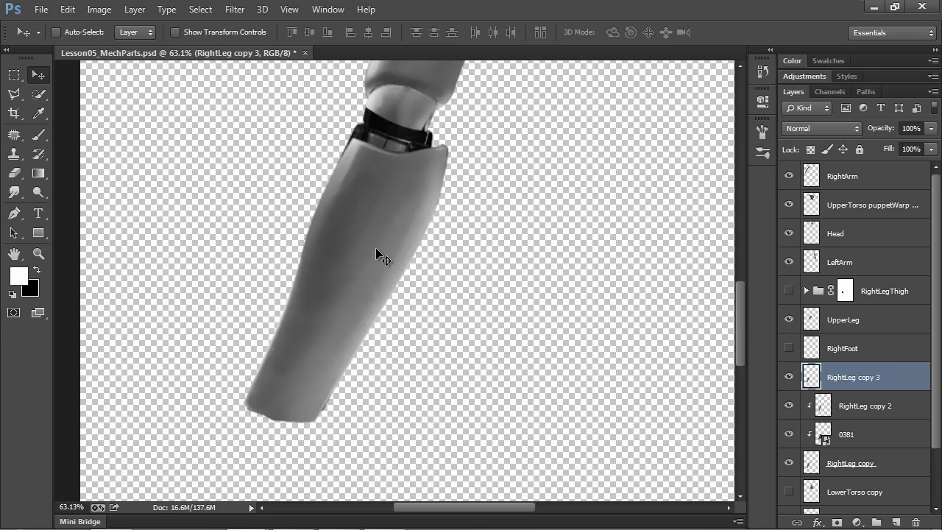
click(14, 213)
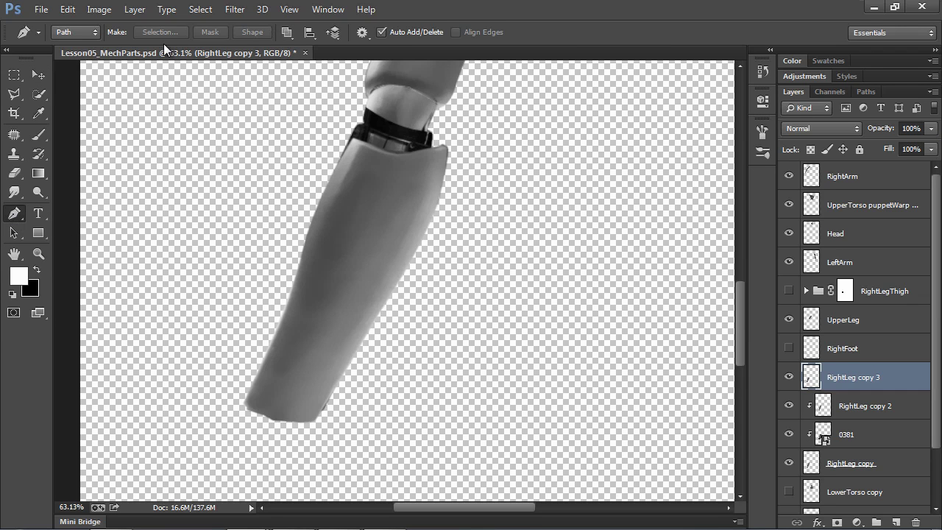
click(506, 414)
click(506, 311)
click(556, 312)
click(555, 418)
click(506, 415)
Select all the strip and panel path outlines with the Direct Selection tool.
key(a)
click(14, 232)
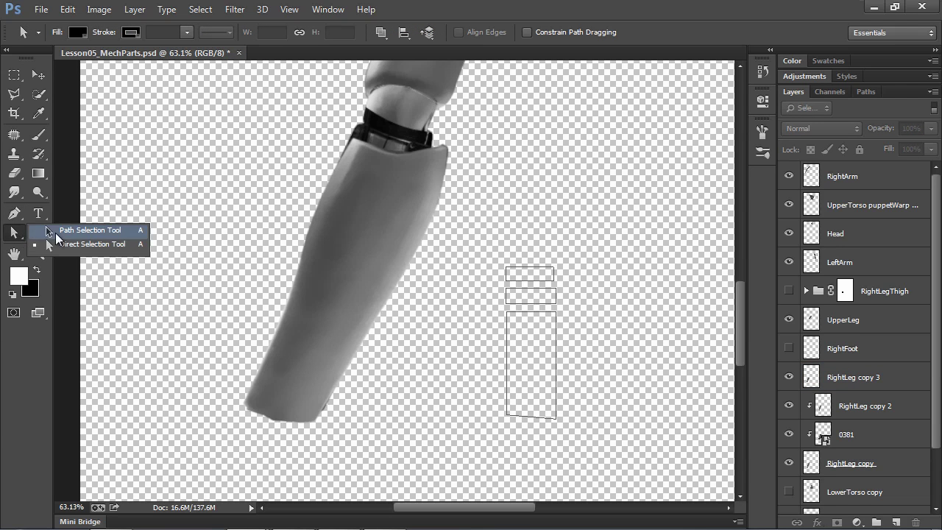
click(89, 244)
drag(466, 236, 307, 402)
Use Free Transform Path to shorten, narrow, lower and skew the outlines to the shin's slant.
click(67, 9)
click(173, 281)
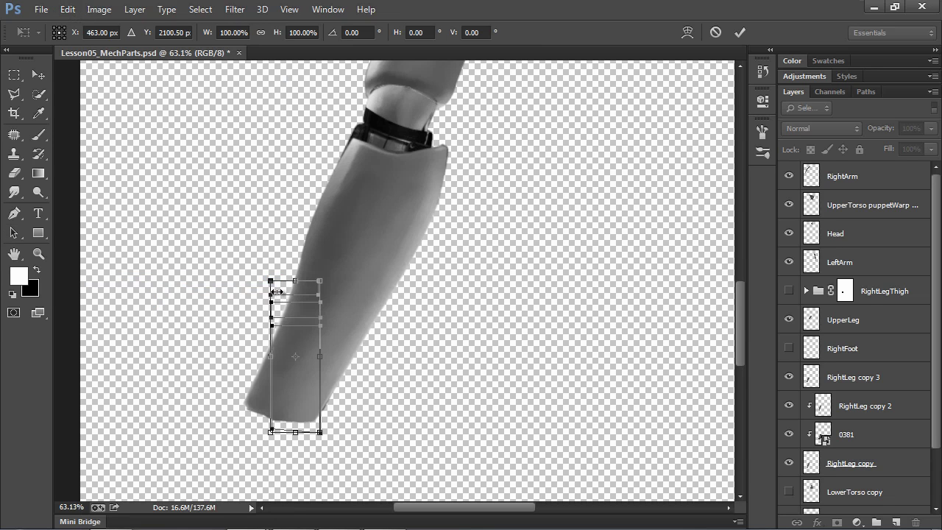
drag(293, 280, 295, 300)
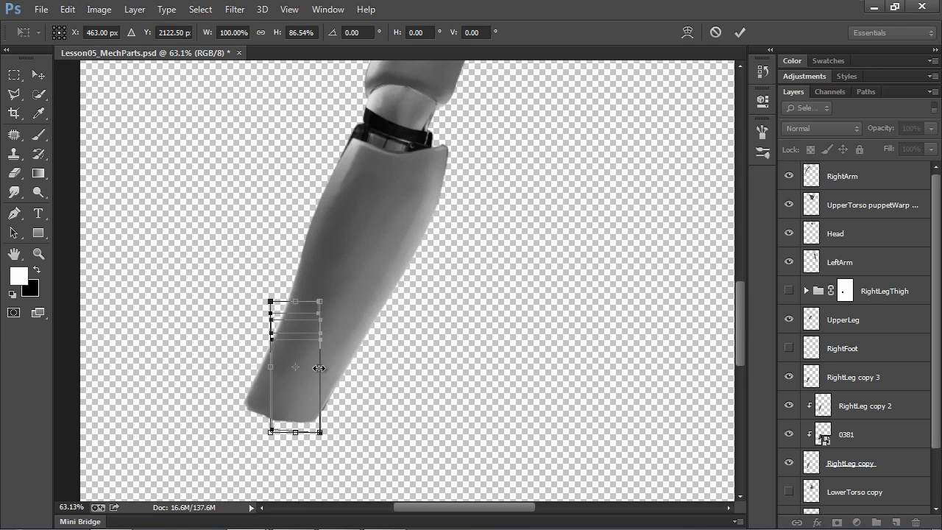
drag(317, 368, 289, 365)
right_click(289, 364)
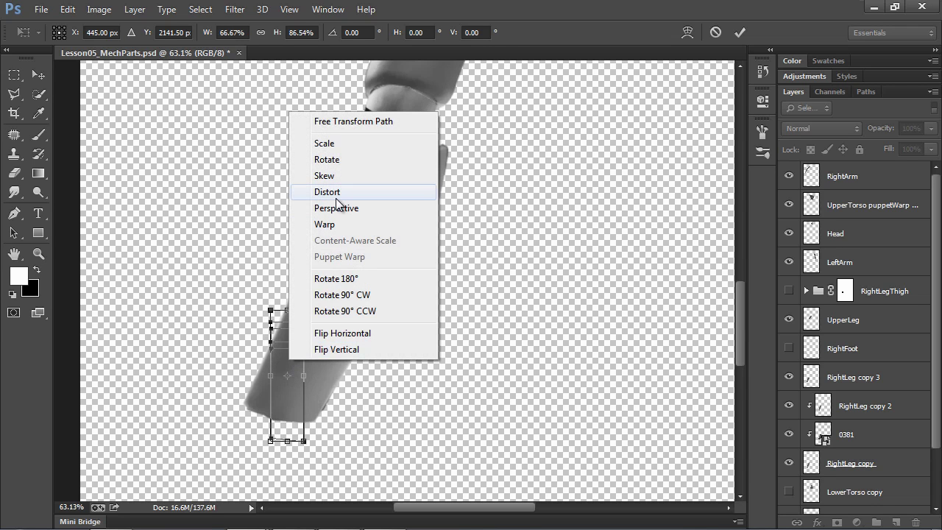
click(336, 175)
mouse_move(294, 320)
mouse_down()
mouse_move(326, 325)
mouse_move(307, 325)
mouse_up()
key(Return)
key(a)
scroll(292, 409, up, 2)
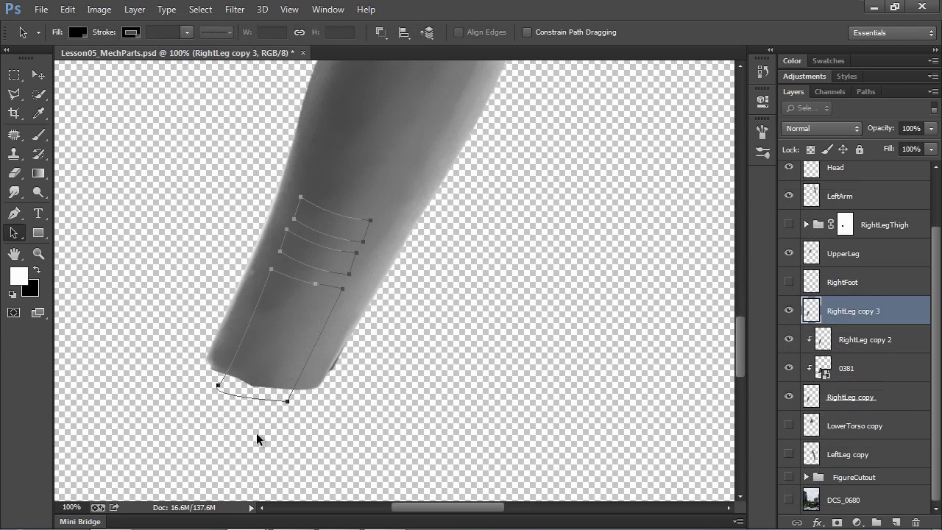
Turn the drawn outlines into a vector mask on the RightLeg copy 3 shell.
click(139, 11)
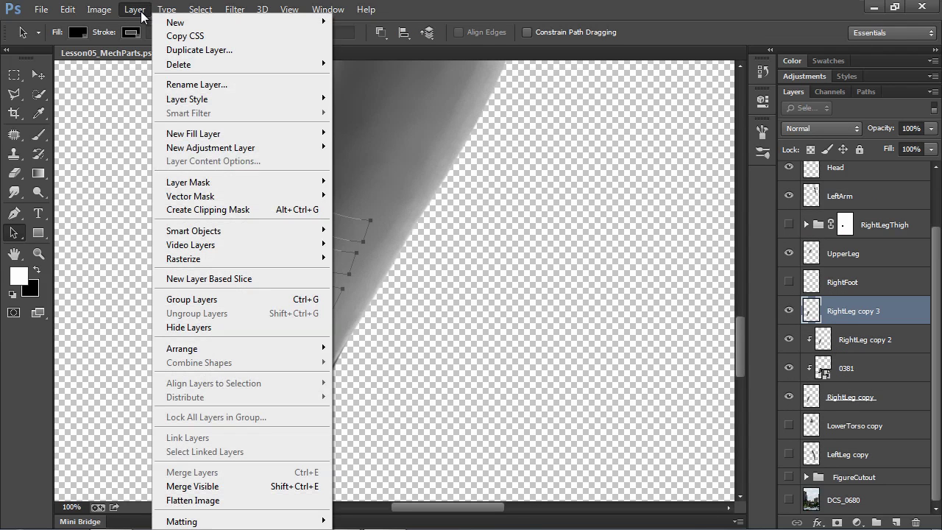
mouse_move(220, 197)
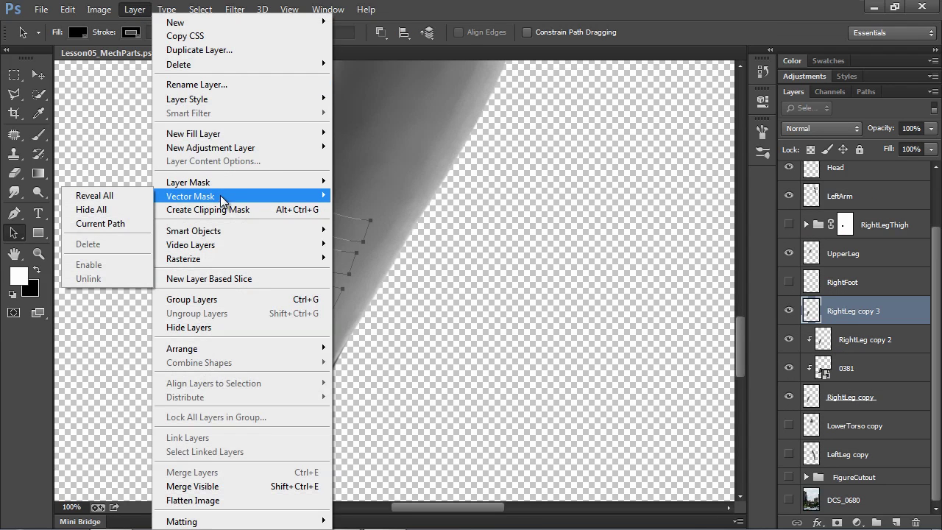
click(103, 224)
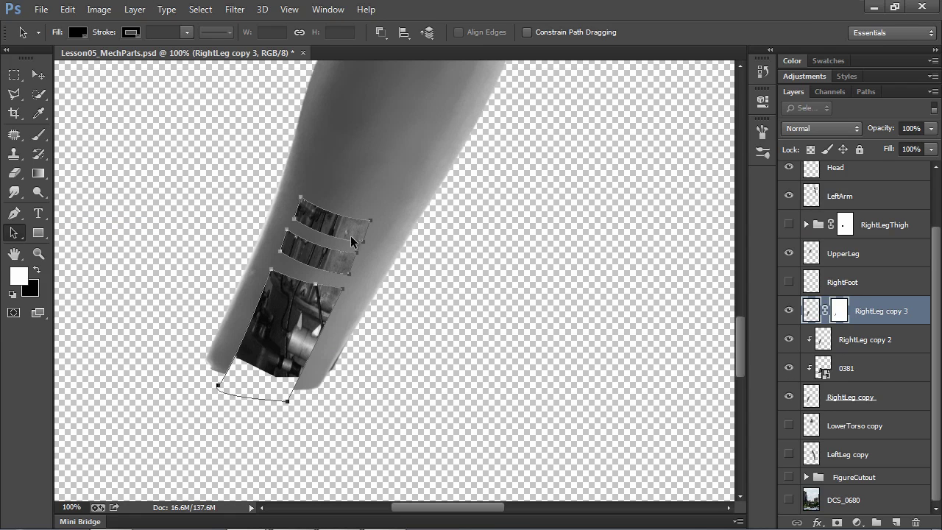
click(436, 269)
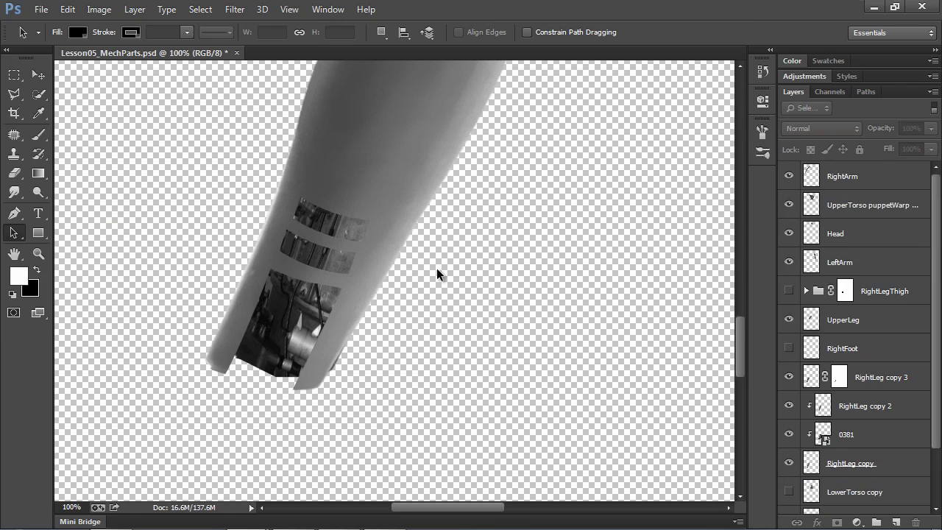
click(342, 220)
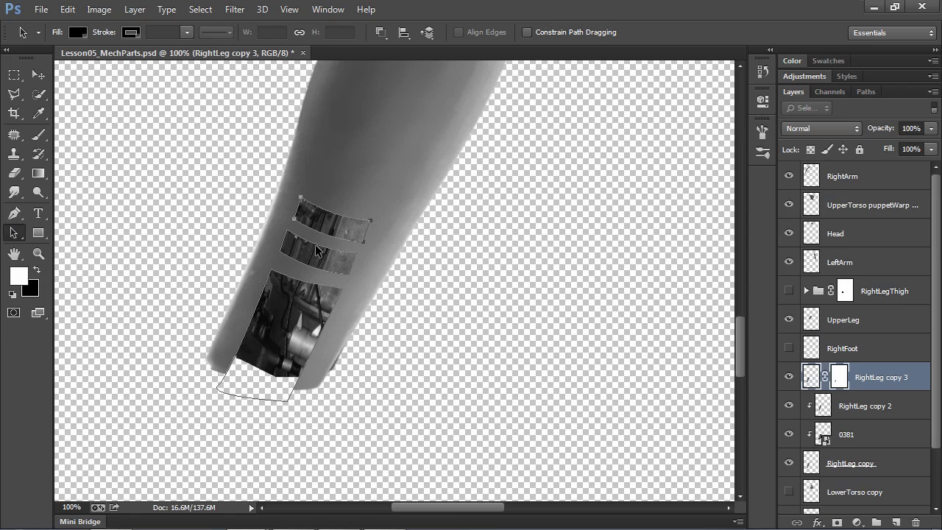
Set the lower cutout path back to Subtract Front Shape after trying Combine Shapes.
click(316, 282)
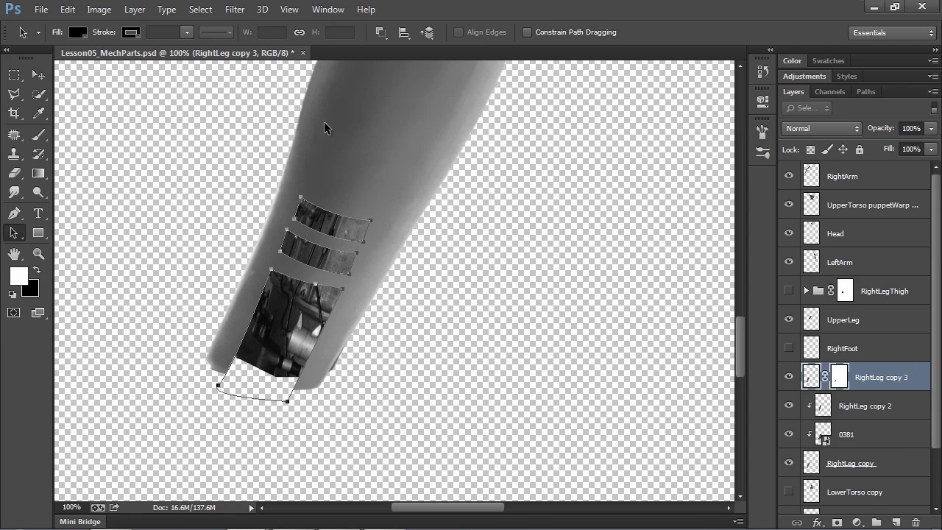
click(379, 33)
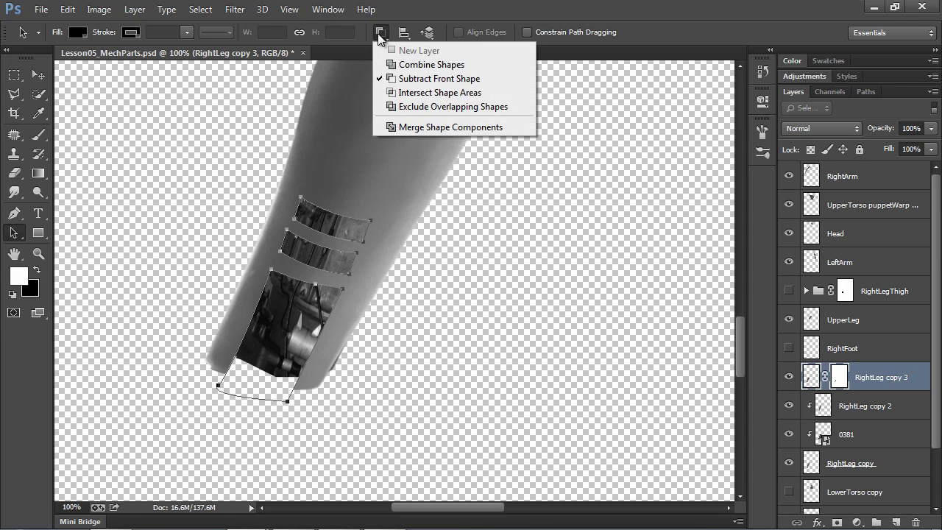
click(427, 64)
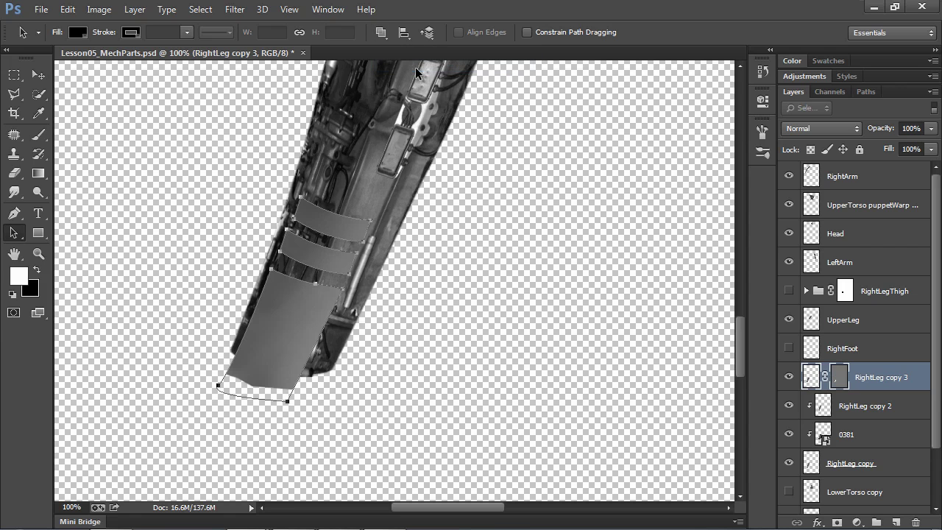
click(378, 33)
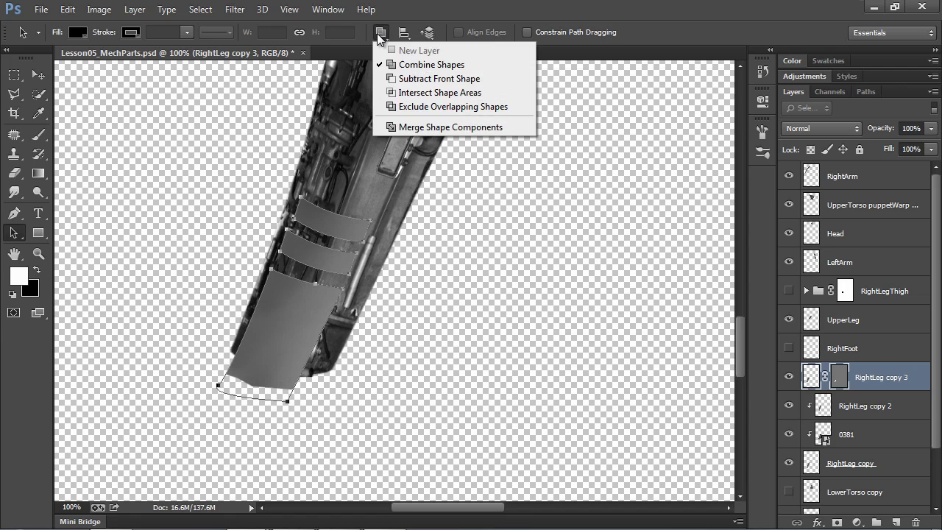
click(408, 76)
click(478, 224)
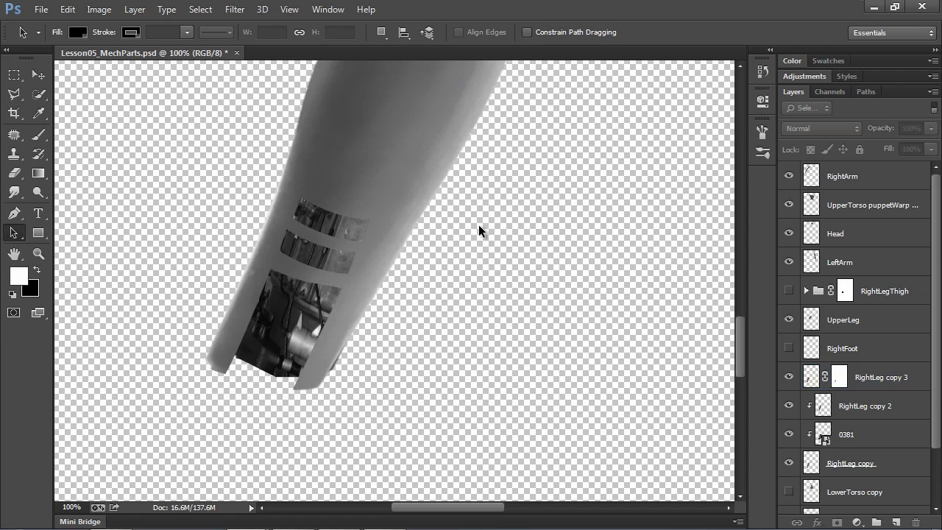
key(ctrl+minus)
Add a long slot path down the shell's upper front in the vector mask.
drag(506, 208, 452, 252)
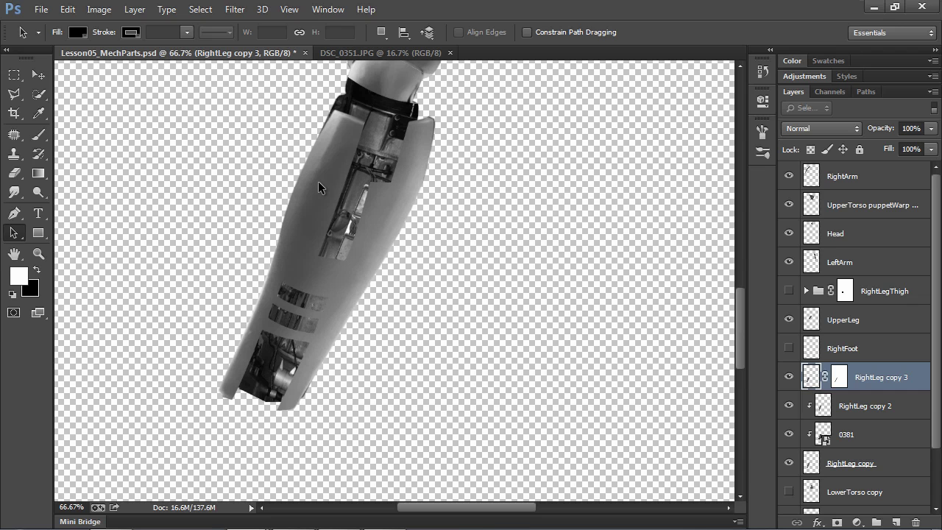
In DSC_0351.JPG, load Work Path from the Paths panel as the cowling selection.
click(353, 53)
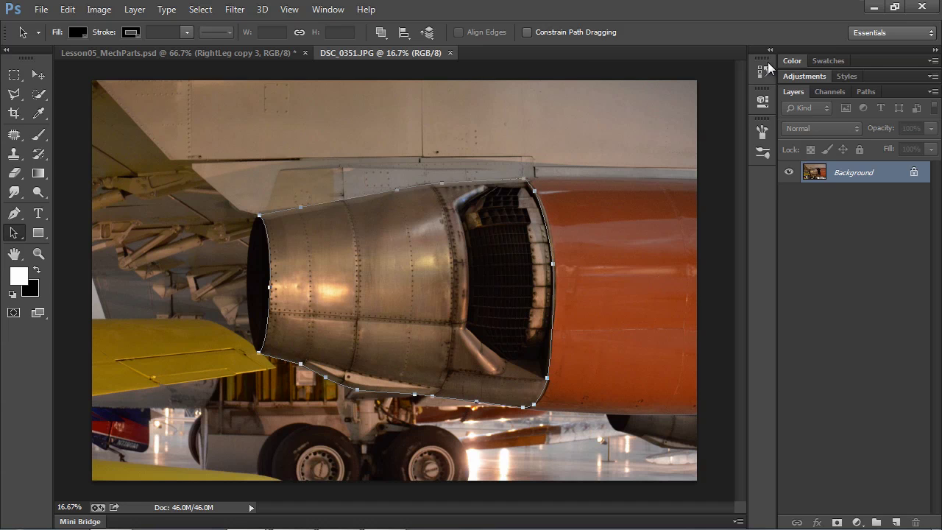
right_click(866, 91)
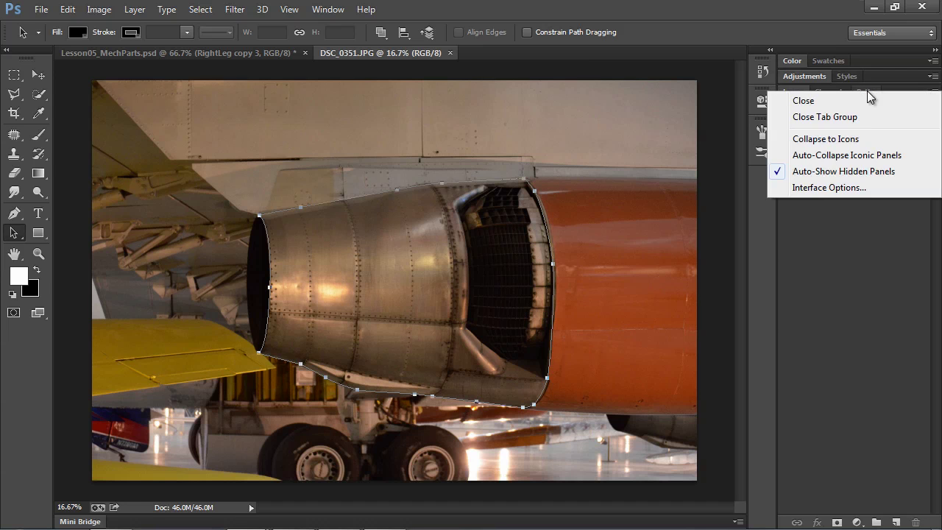
click(866, 91)
ctrl+click(794, 109)
click(792, 91)
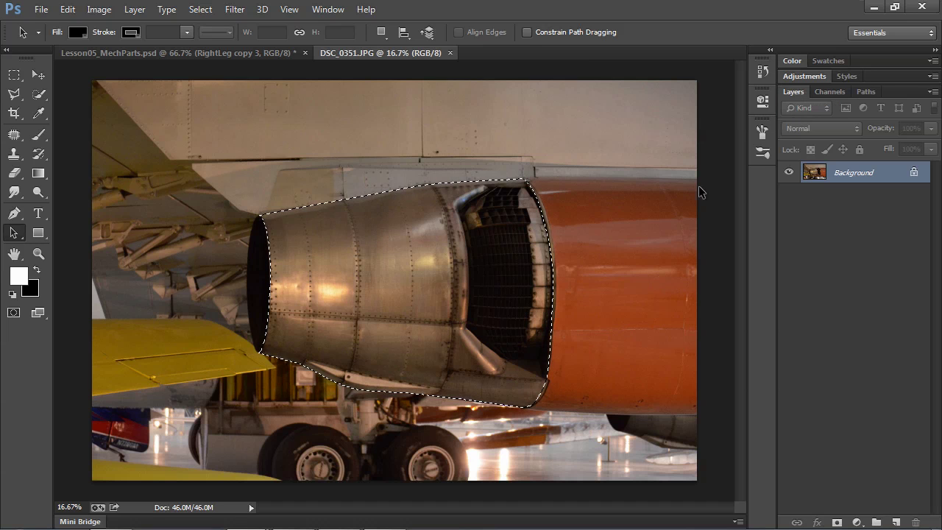
Copy the selected cowling and paste it into Lesson05_MechParts.psd as a new layer.
click(66, 9)
click(122, 106)
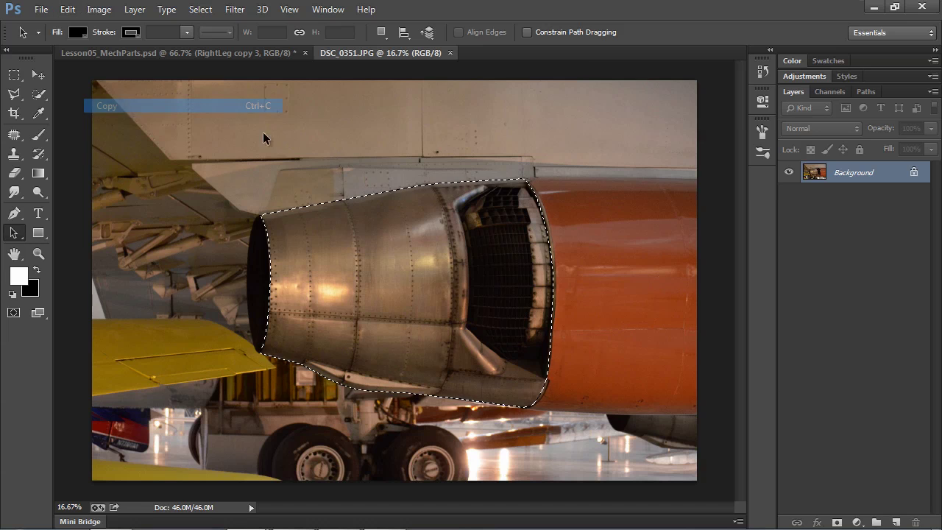
click(122, 52)
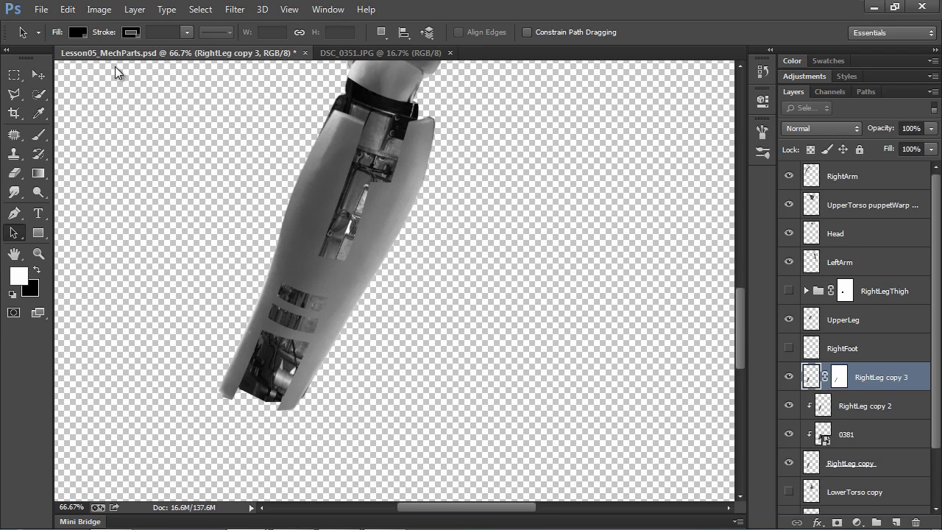
click(66, 10)
click(110, 133)
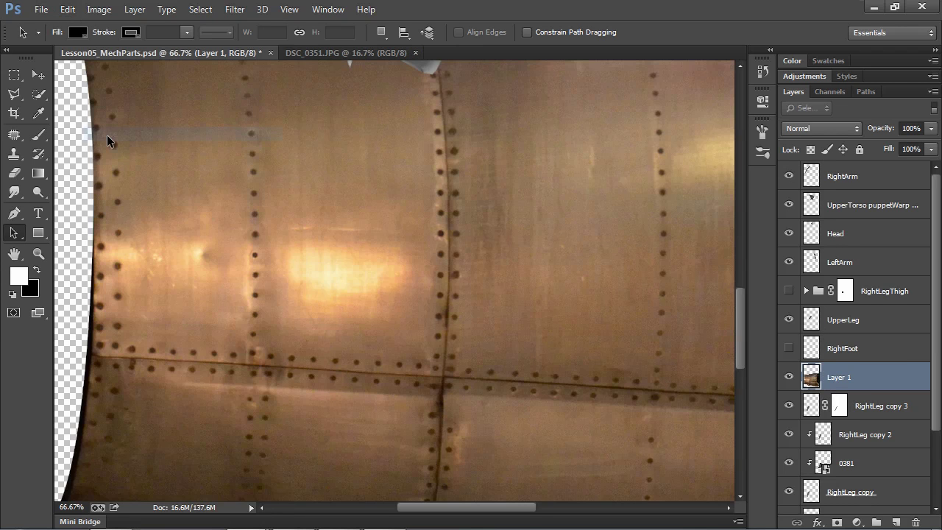
key(ctrl+minus)
key(ctrl+minus)
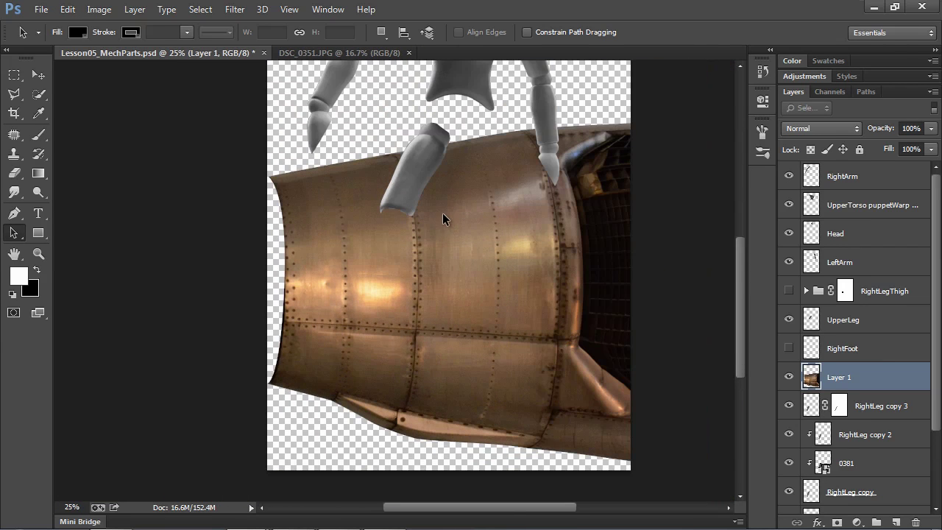
Rotate the pasted texture about 71° and scale it down to about 37%.
key(ctrl+t)
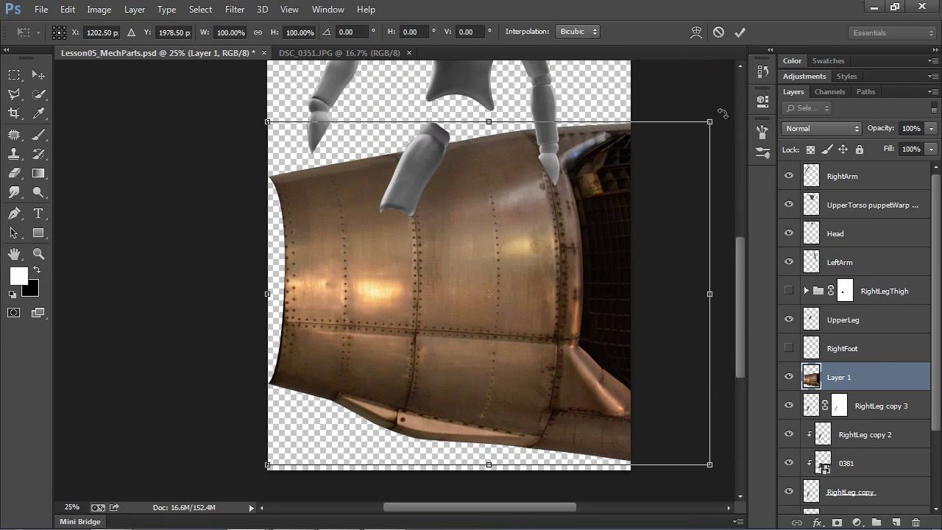
drag(722, 114, 441, 73)
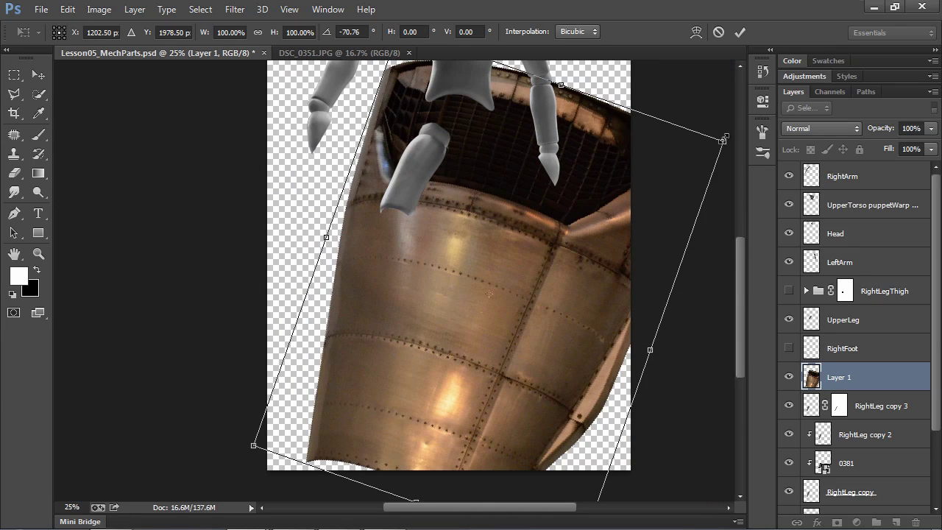
drag(723, 138, 446, 236)
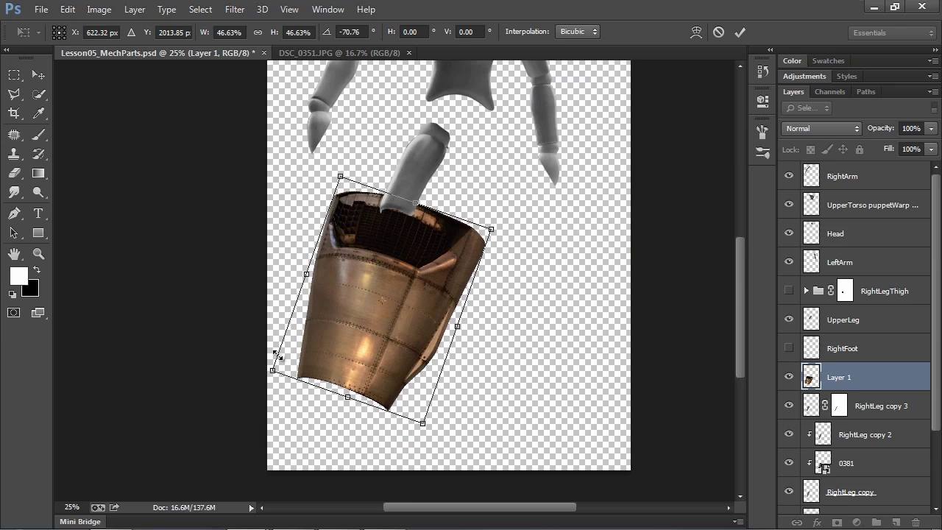
drag(273, 370, 320, 341)
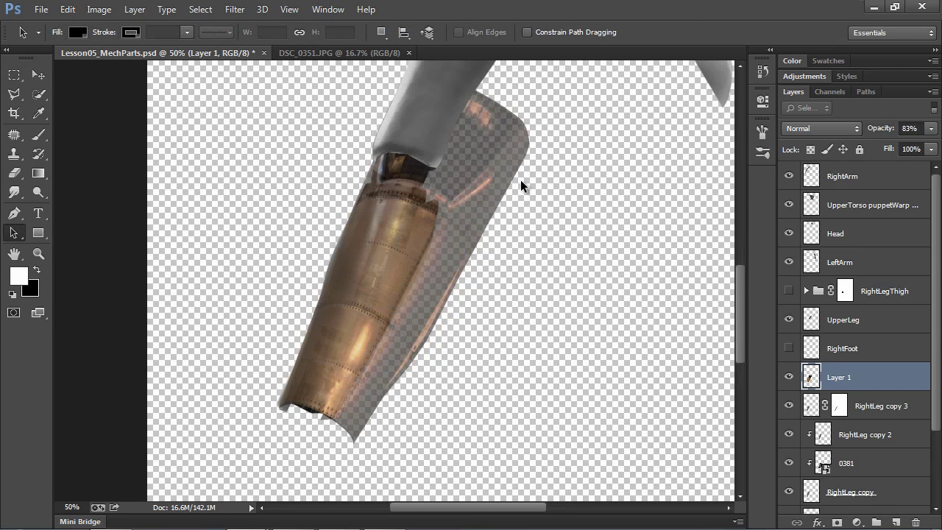
Set Layer 1 to 100% opacity, clip it to the shell, and use Luminosity blending.
click(881, 129)
text(100)
key(Return)
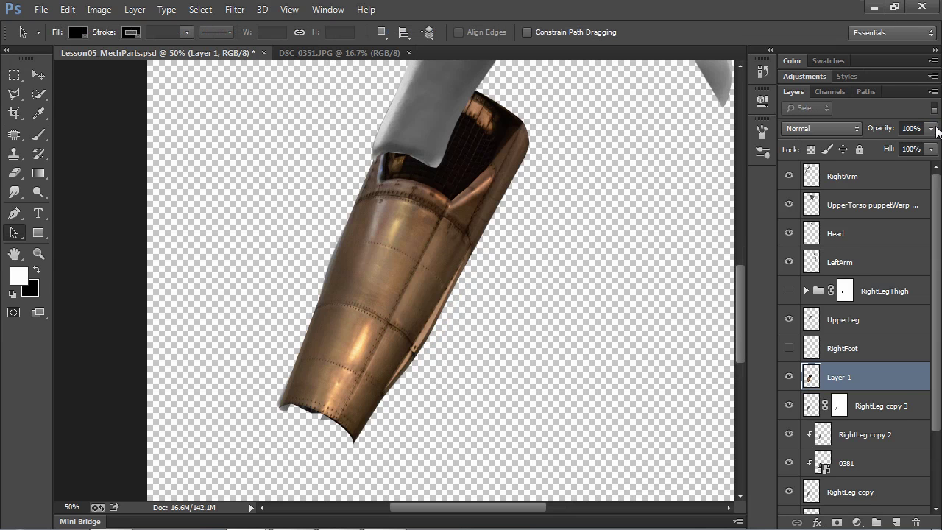
alt+click(888, 391)
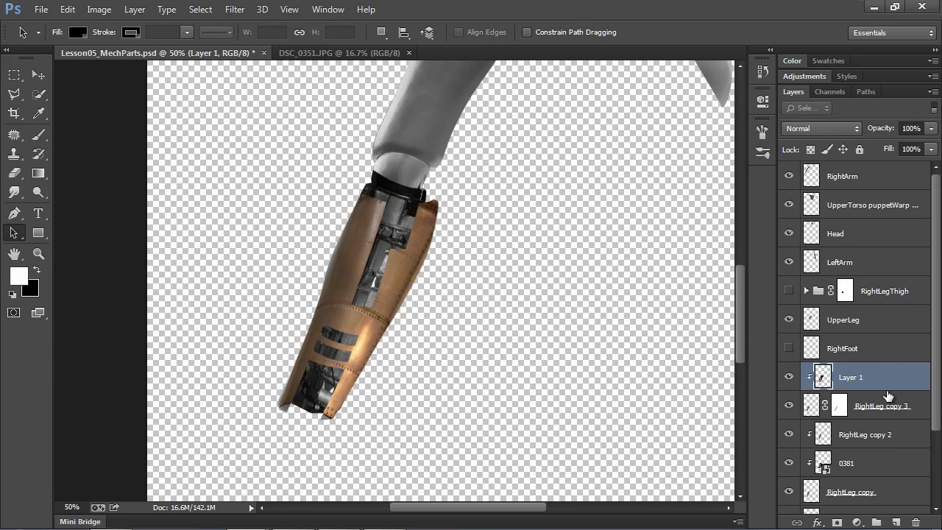
click(805, 129)
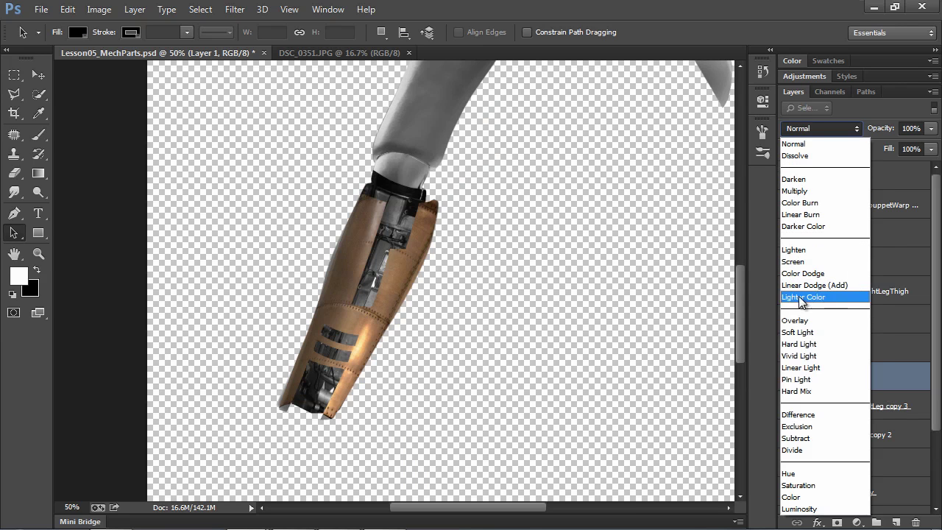
click(800, 508)
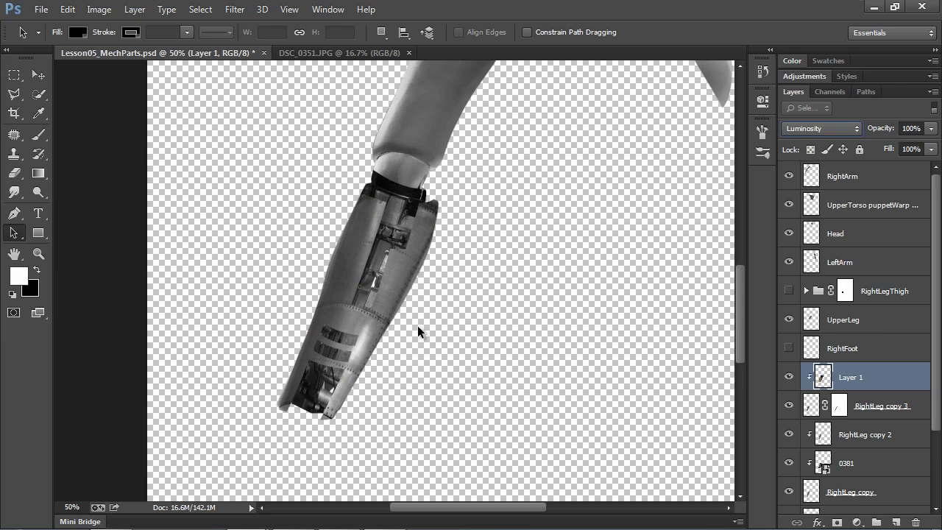
Rotate the Layer 1 cowling texture to about 175° and commit it.
key(ctrl+t)
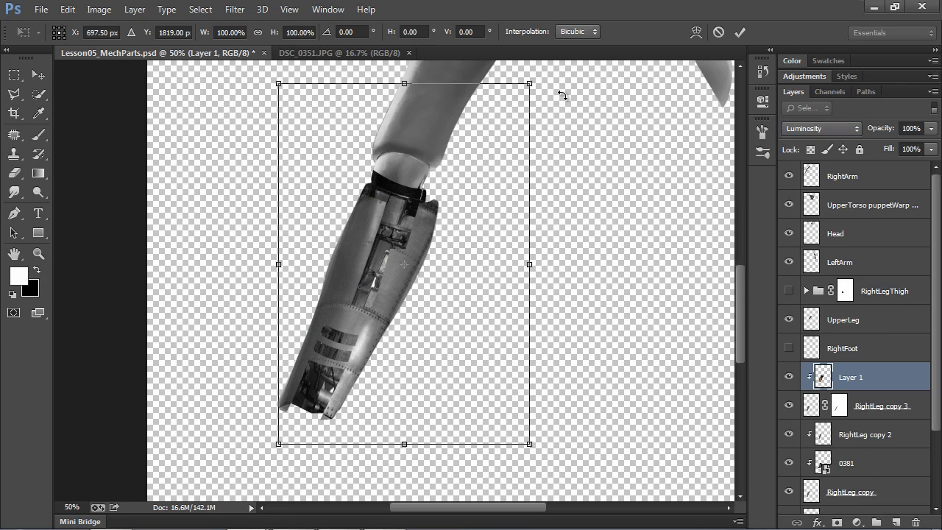
drag(564, 94, 332, 351)
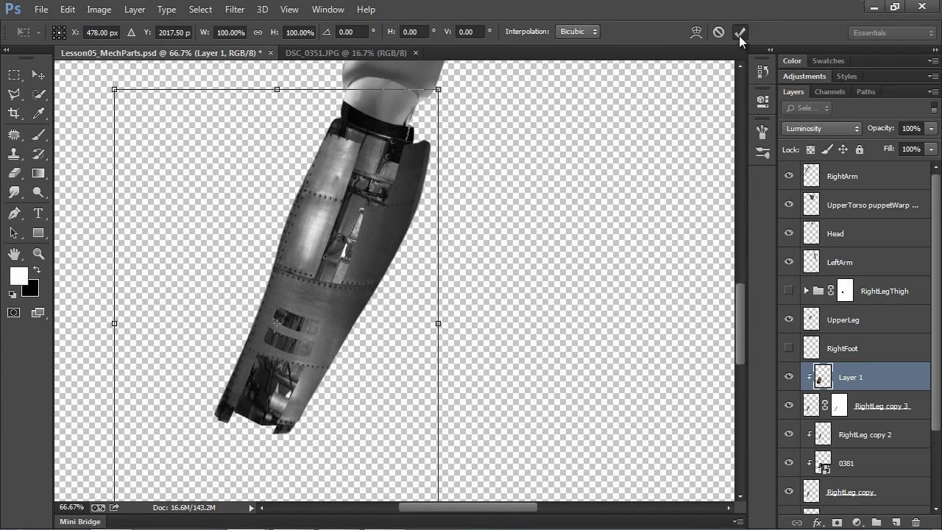
click(739, 33)
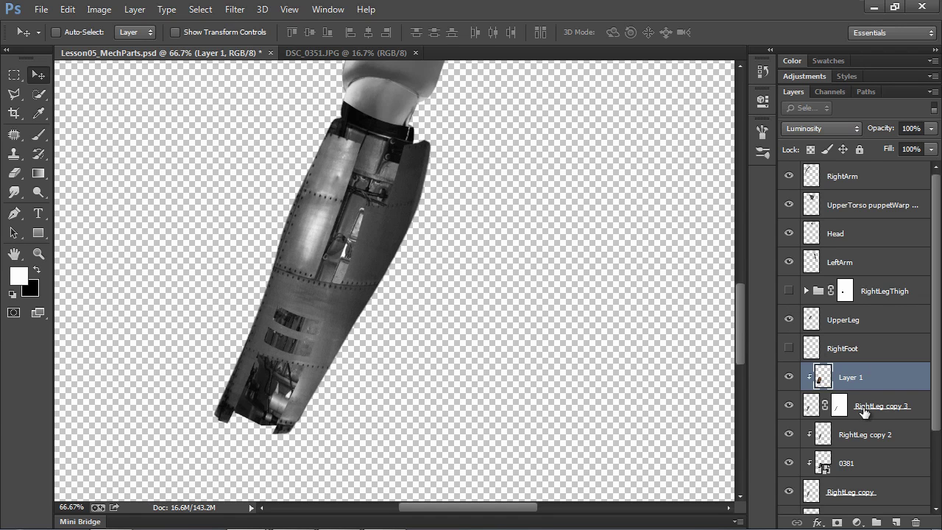
Duplicate the RightLeg copy 3 shell above the texture and clip the copy onto it.
click(806, 412)
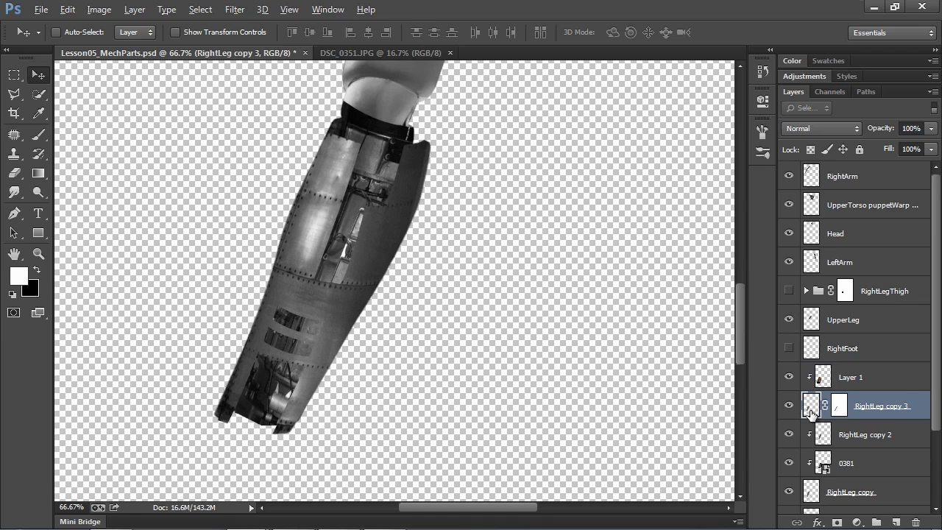
drag(809, 412, 810, 364)
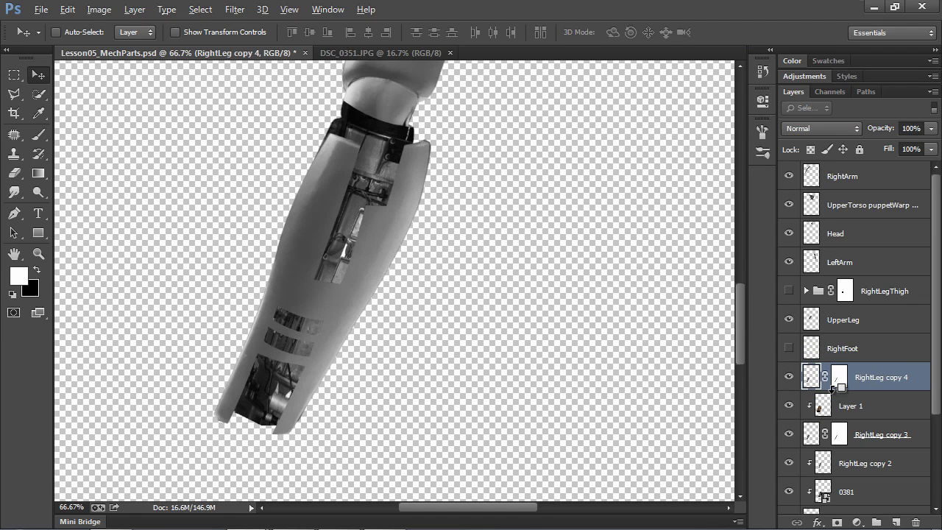
alt+click(832, 388)
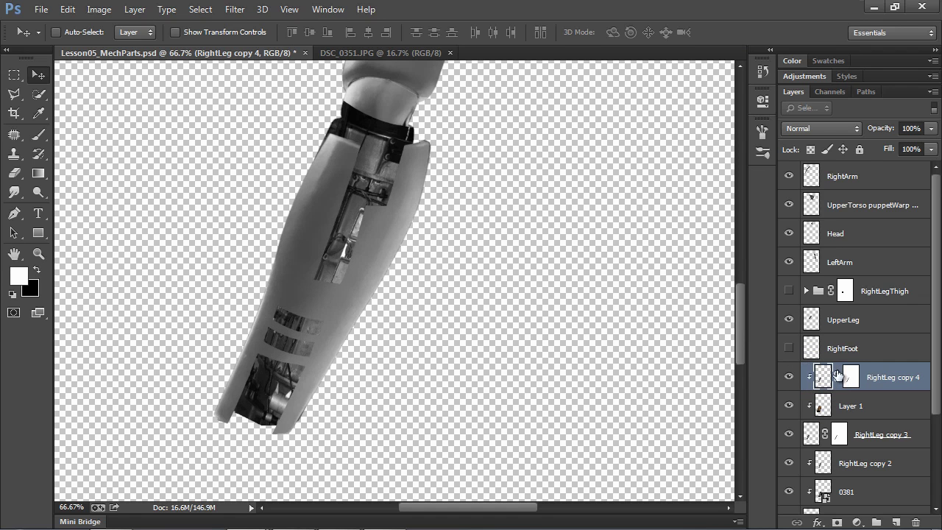
Set RightLeg copy 4 to Overlay and toggle the shading layers' visibility to compare.
click(817, 129)
click(824, 320)
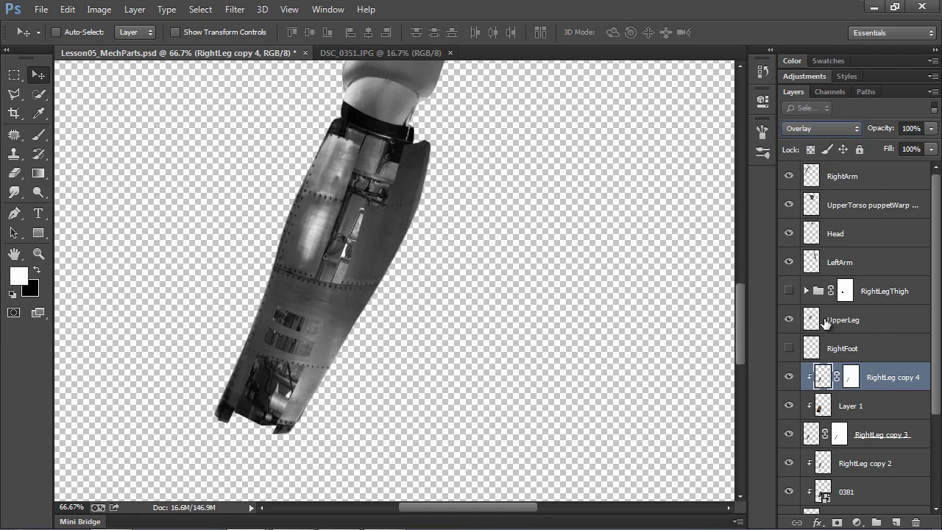
click(788, 377)
click(788, 377)
drag(788, 407, 782, 378)
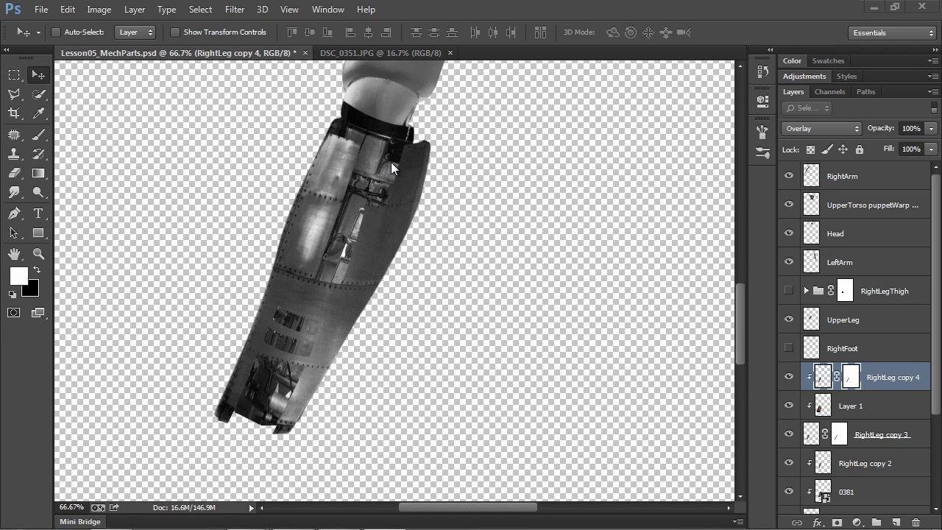
Create a merged copy of the selected leg layers, including Layer 1 and RightLeg copy 3.
shift+click(920, 434)
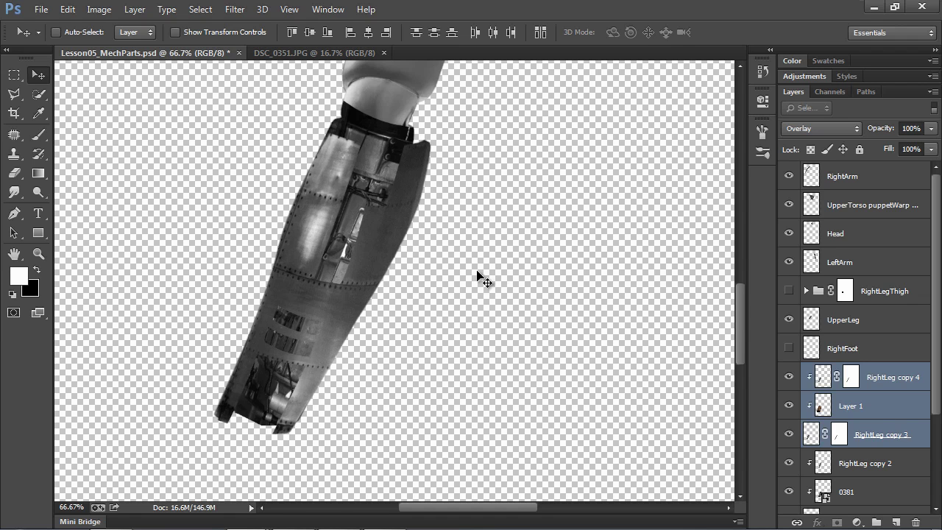
click(135, 10)
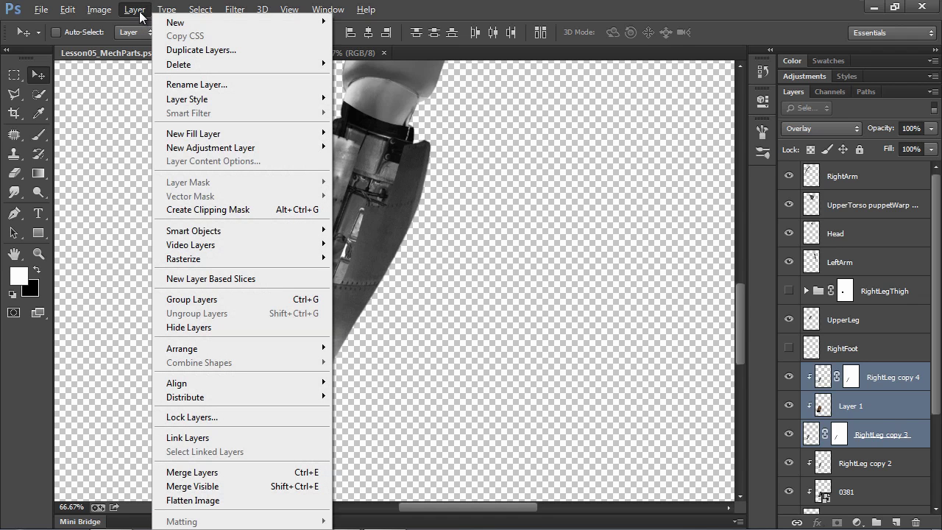
click(266, 474)
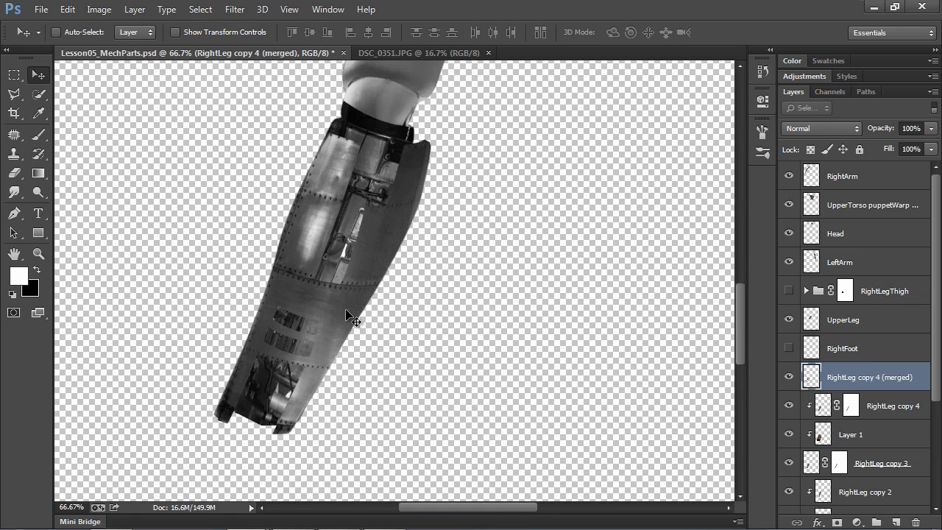
drag(359, 316, 386, 312)
key(ctrl+z)
Move the merged layer beneath RightLeg copy 3 and nudge it a few pixels left.
drag(886, 380, 888, 484)
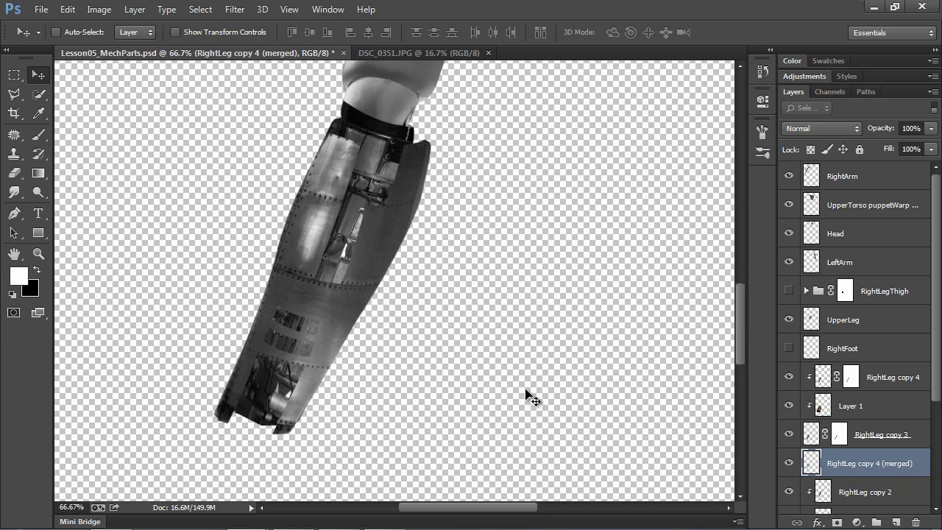
key(Left)
key(Left)
key(Left)
key(Left)
key(Left)
key(Left)
key(Left)
key(Left)
key(Left)
key(Left)
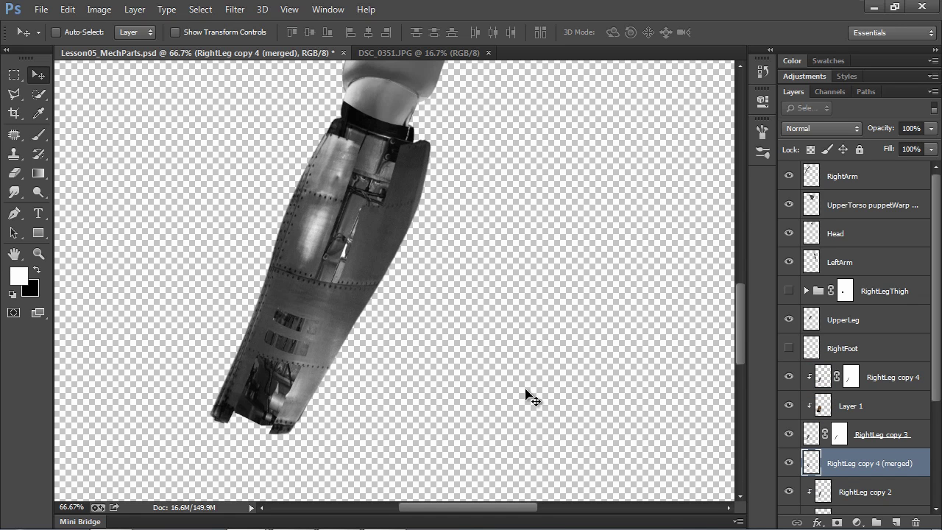
key(Left)
key(Left)
key(Left)
key(Left)
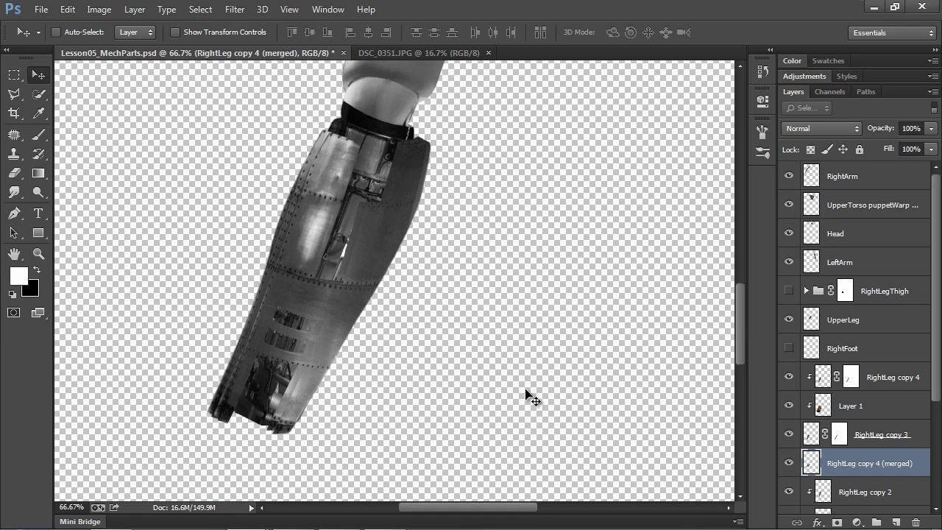
key(Left)
key(Left)
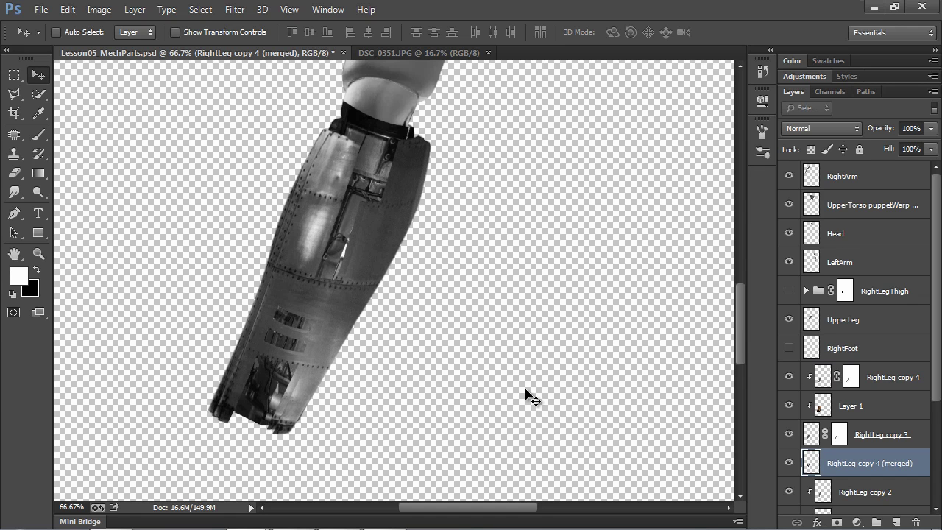
Rename the merged layer 'LowerLegThickness' and nudge it slightly down at 100% zoom.
double_click(851, 464)
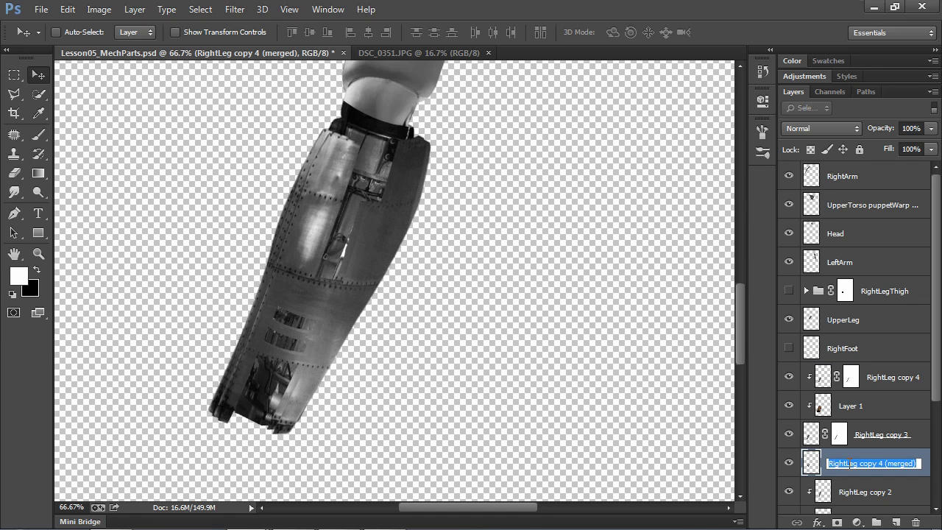
text(LowerLegThickness)
key(Return)
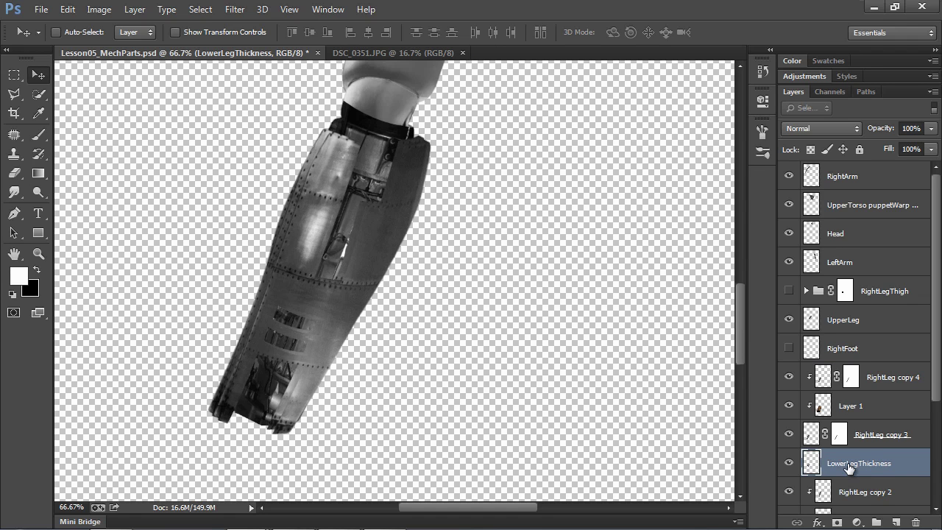
key(ctrl+plus)
key(Down)
key(Down)
key(Down)
key(Down)
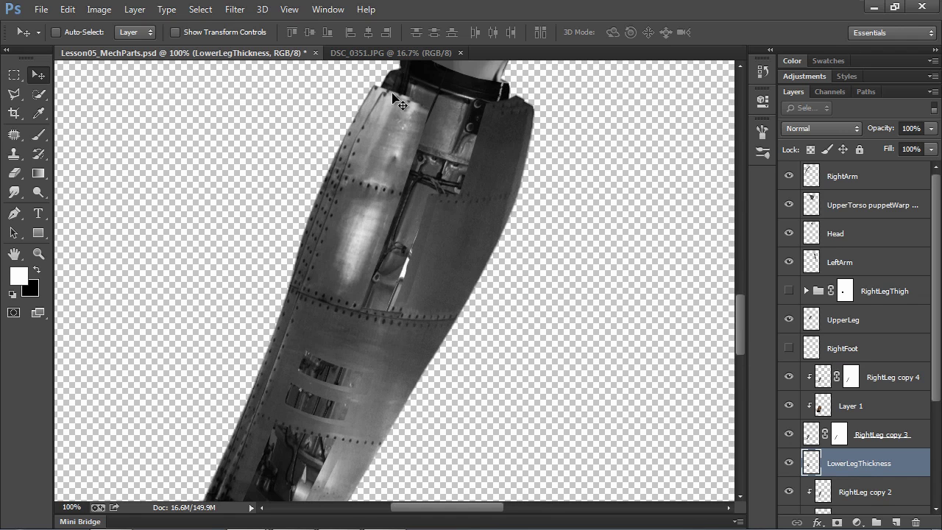
Erase stray thickness pixels near the shell's top edge with a 31 px Eraser.
drag(314, 414, 312, 403)
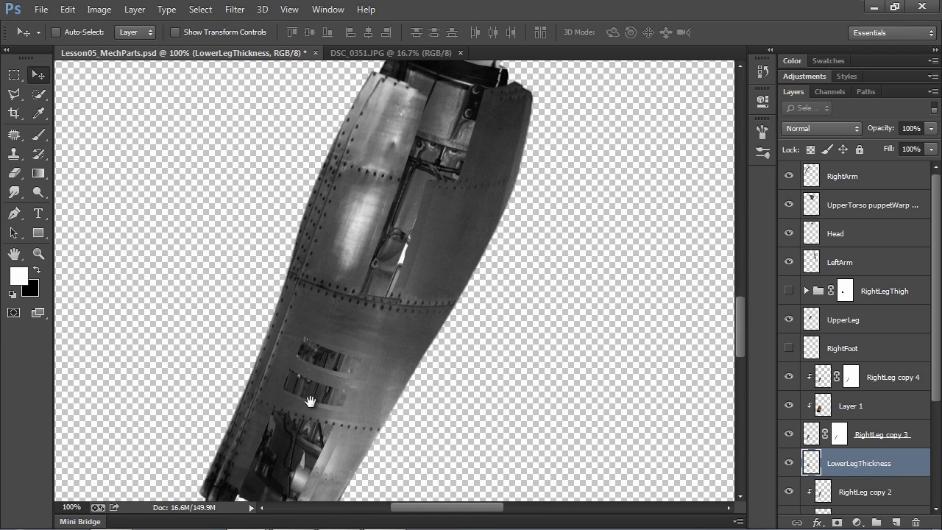
drag(308, 399, 308, 407)
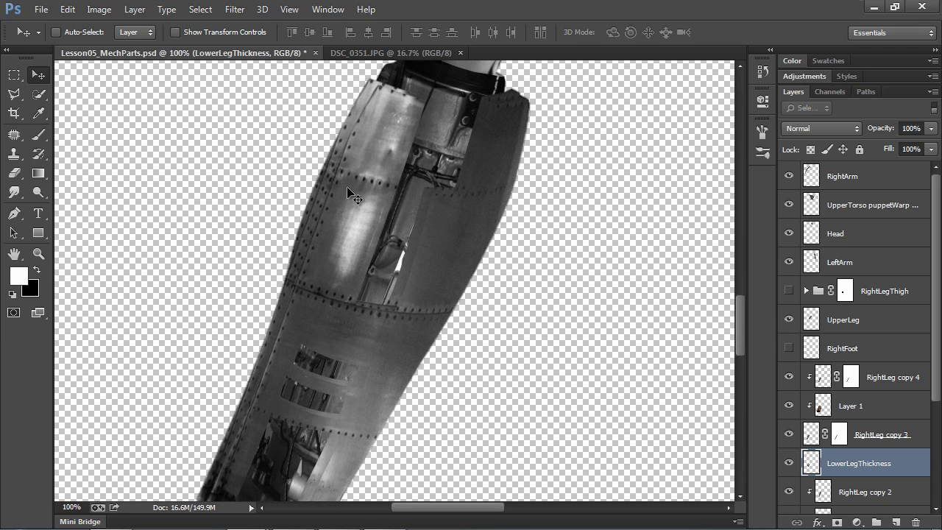
click(15, 173)
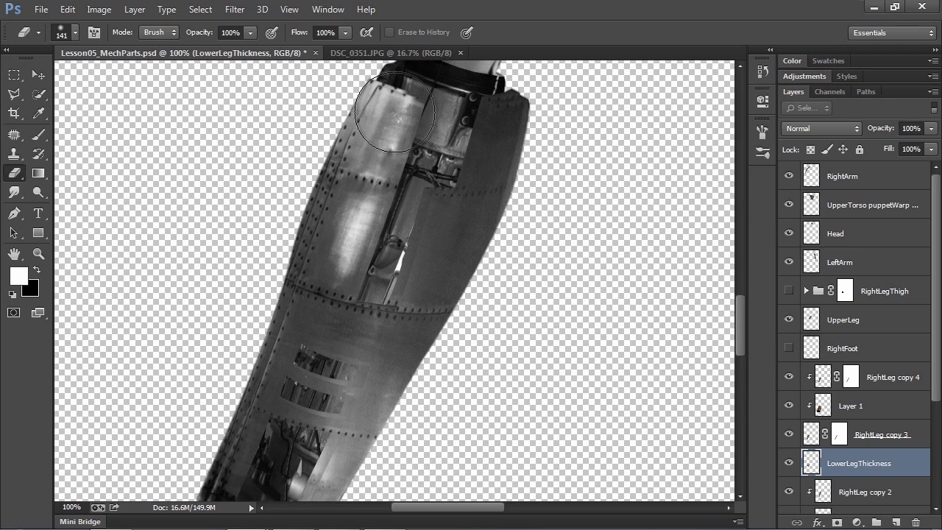
drag(379, 151, 364, 155)
key(bracketleft)
key(bracketleft)
key(bracketleft)
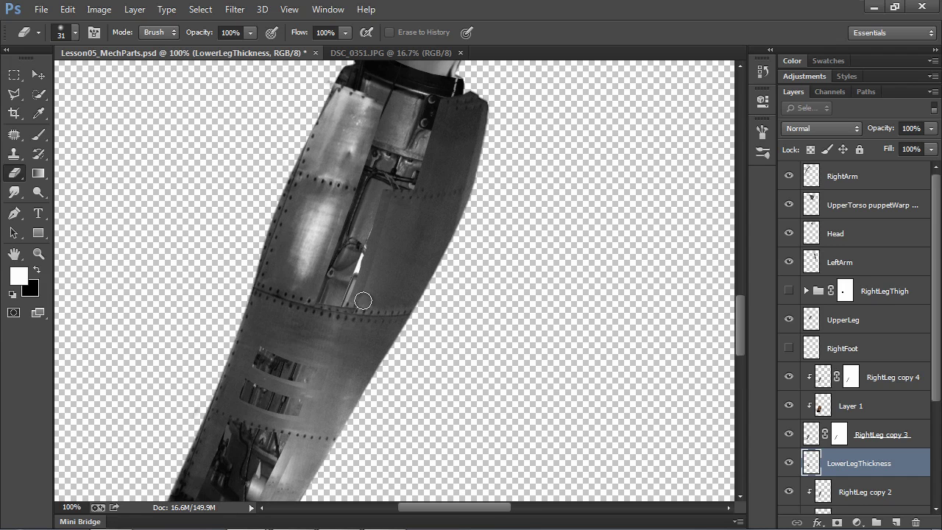
click(39, 75)
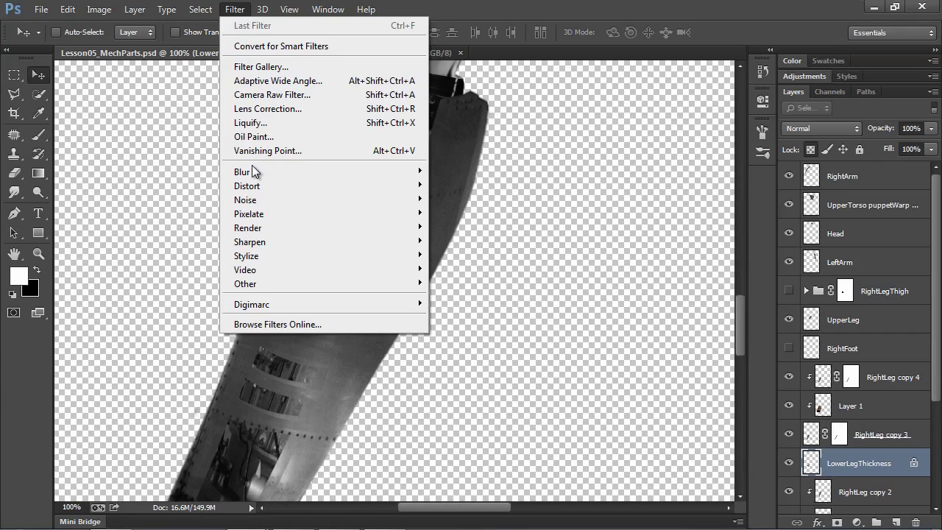
Preview a Motion Blur on LowerLegThickness at -25° with a distance of about 12 pixels.
mouse_move(250, 171)
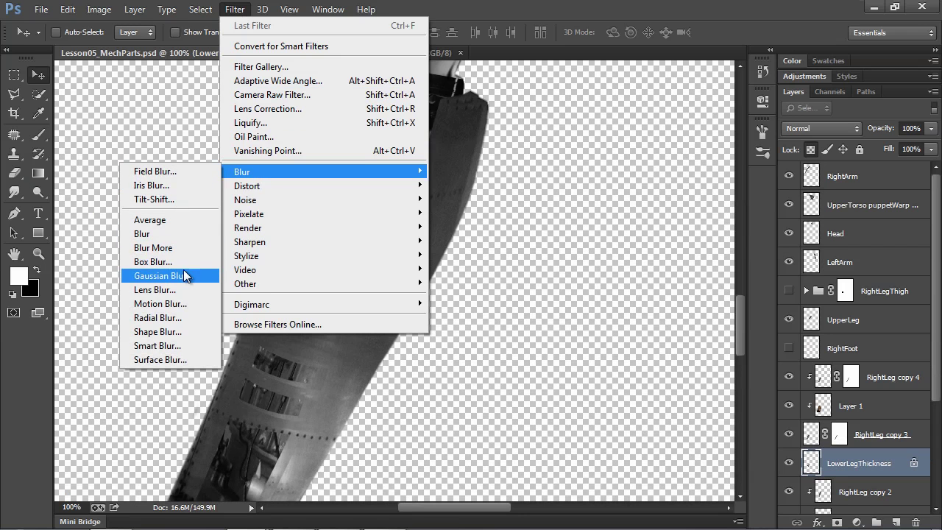
click(184, 305)
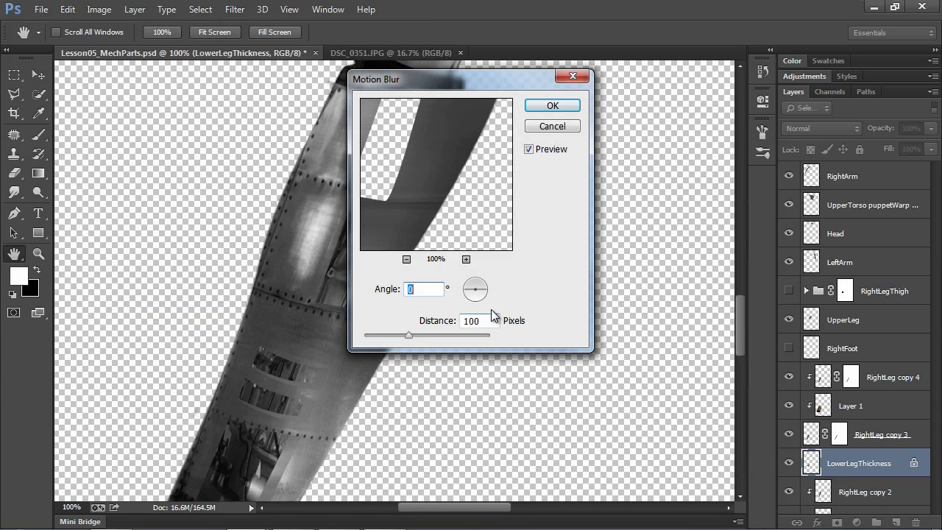
drag(481, 84, 599, 88)
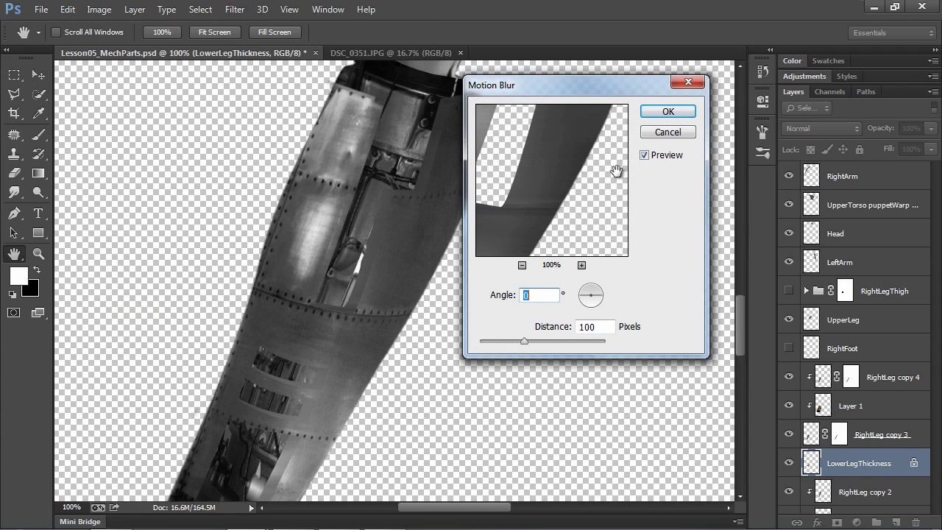
click(597, 303)
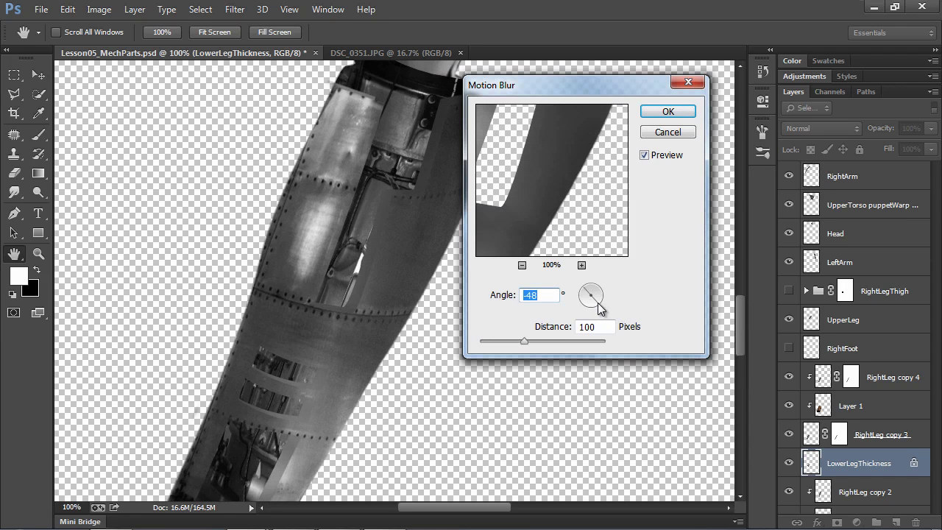
click(601, 301)
click(602, 305)
drag(522, 347, 491, 347)
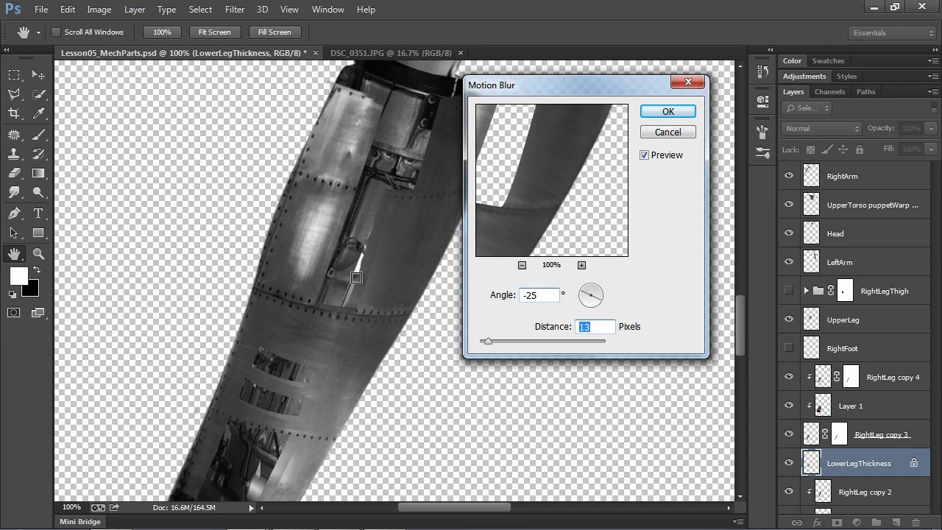
click(484, 341)
drag(485, 340, 488, 346)
Apply the motion blur and select the inner panel strip beside the leg's opening.
click(677, 117)
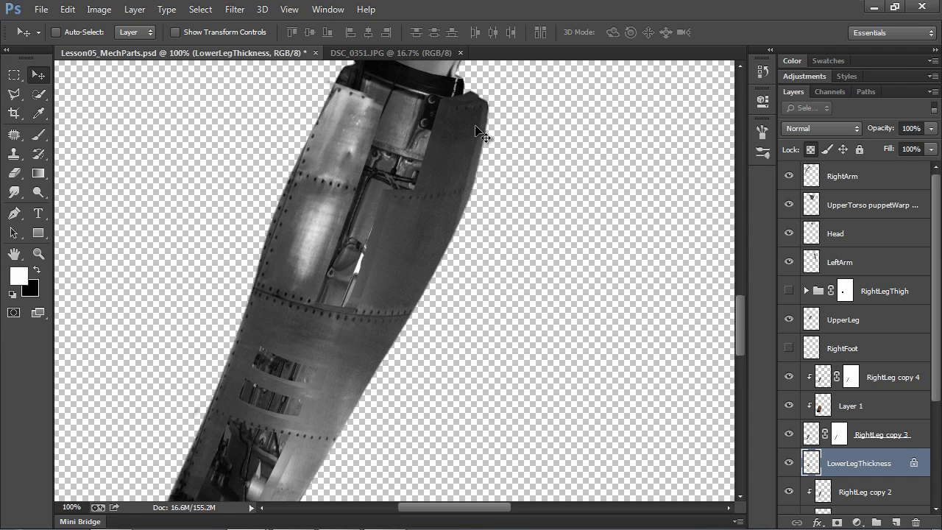
key(l)
key(ctrl+plus)
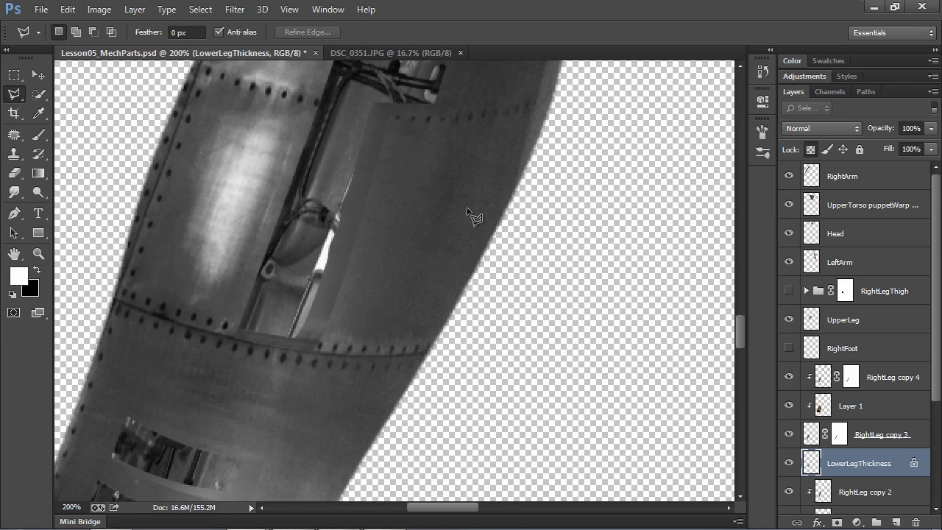
scroll(437, 221, up, 2)
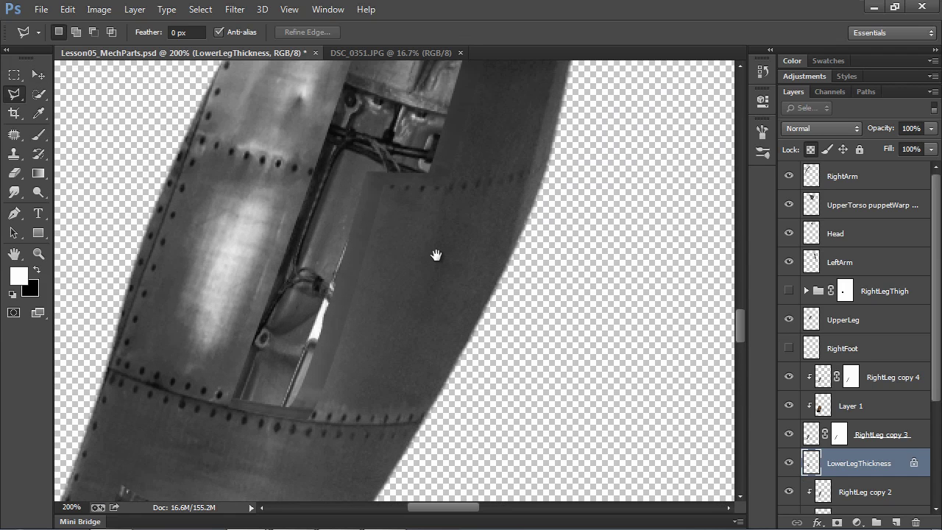
click(409, 161)
scroll(416, 220, up, 3)
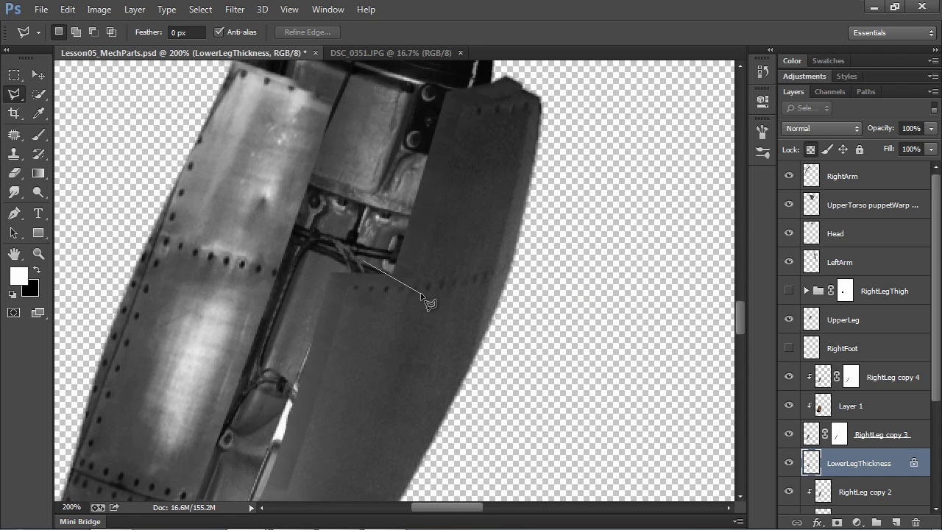
click(369, 185)
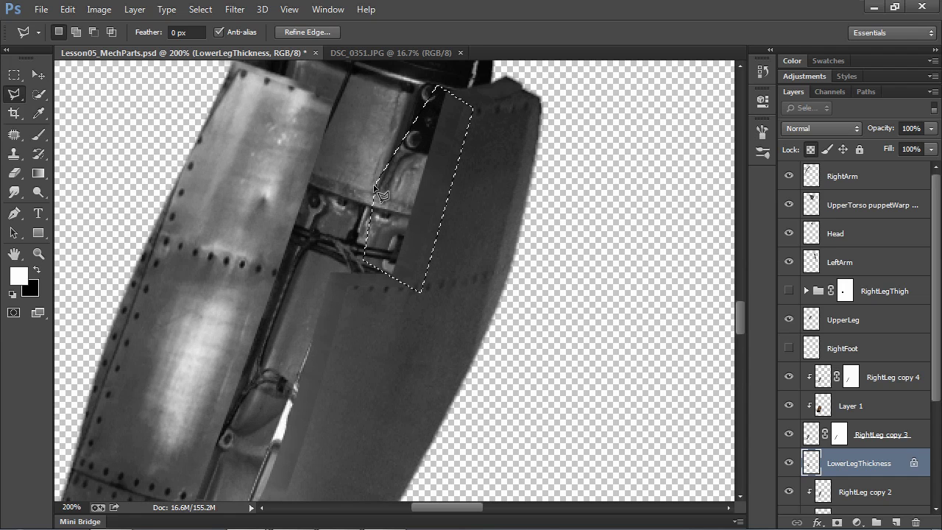
Darken the selected strip with black paint at 30% brush opacity.
click(39, 134)
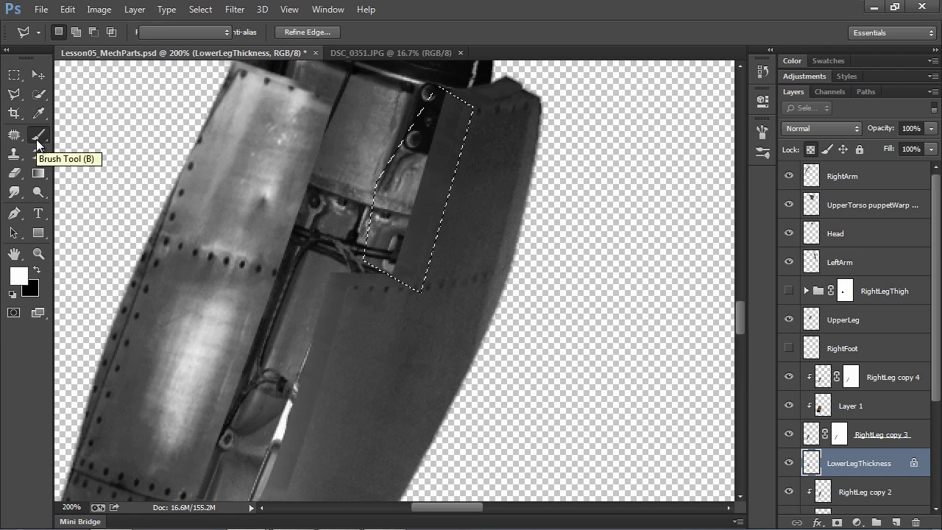
click(36, 269)
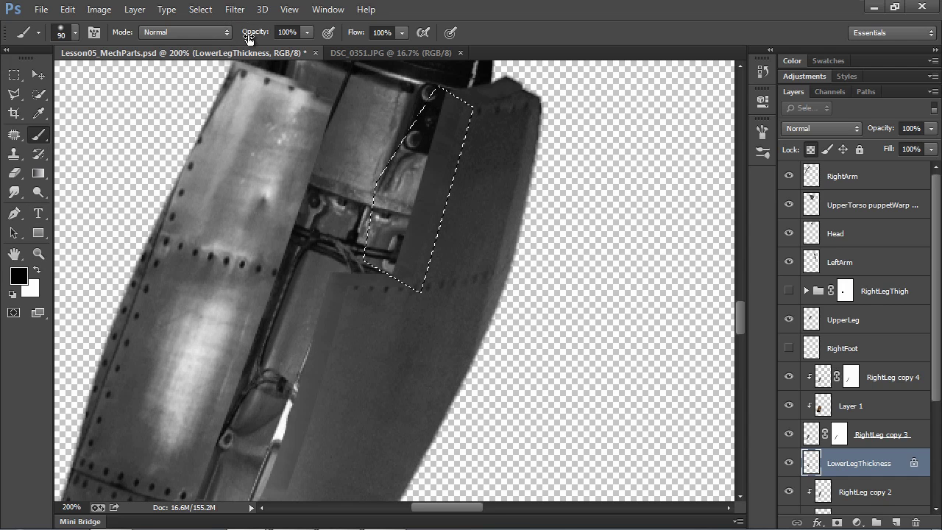
key(3)
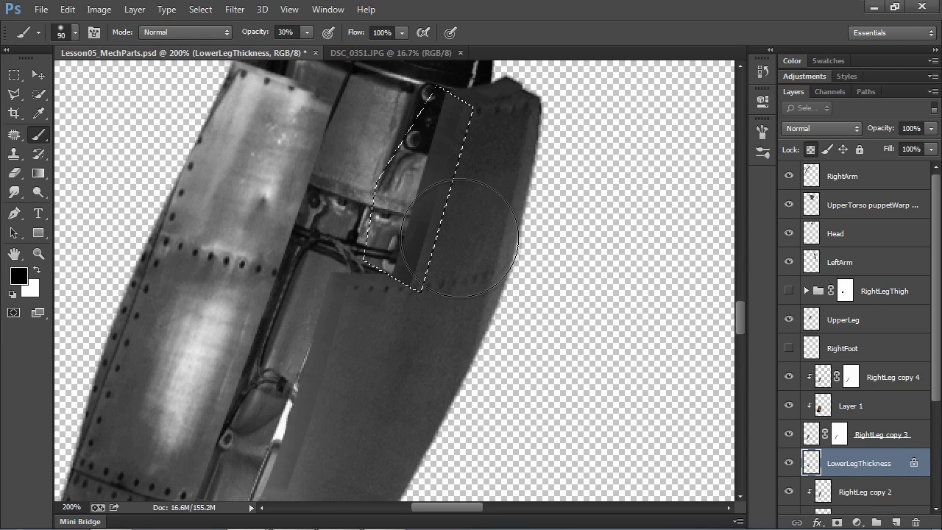
mouse_move(460, 238)
mouse_down()
mouse_move(480, 218)
mouse_move(473, 201)
mouse_move(476, 281)
mouse_move(450, 355)
mouse_move(386, 370)
mouse_up()
scroll(483, 378, down, 4)
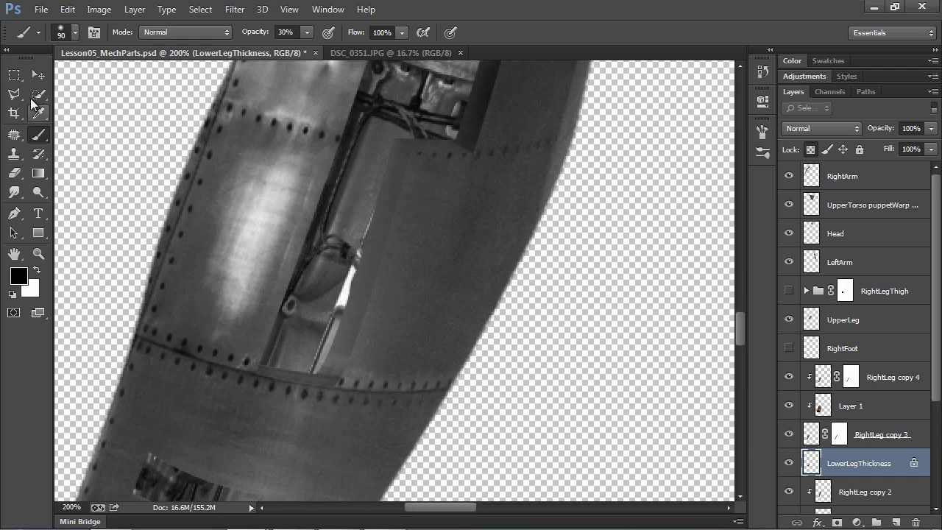
Outline the thickness strip, paint it darker, then brush a white highlight along its lower part.
click(13, 94)
click(306, 359)
click(339, 392)
click(421, 177)
click(387, 135)
click(306, 359)
key(b)
mouse_move(408, 159)
mouse_down()
mouse_move(429, 331)
mouse_move(363, 299)
mouse_up()
key(x)
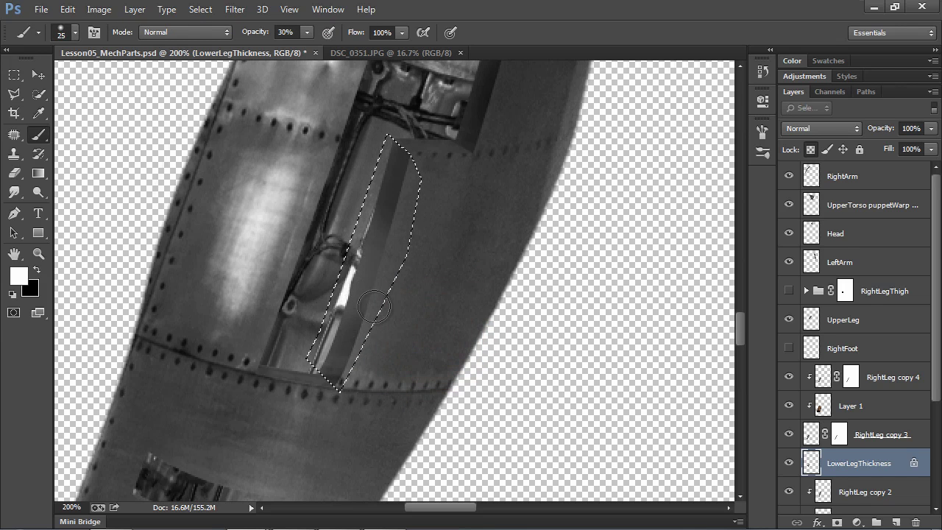
mouse_move(373, 307)
mouse_down()
mouse_move(403, 237)
mouse_move(359, 283)
mouse_up()
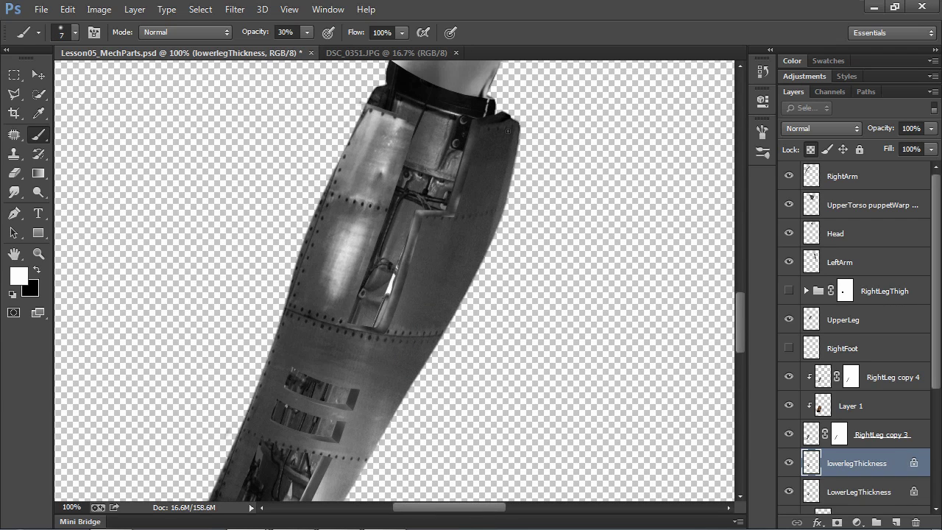
Zoom in on the top of the leg.
scroll(513, 131, up, 3)
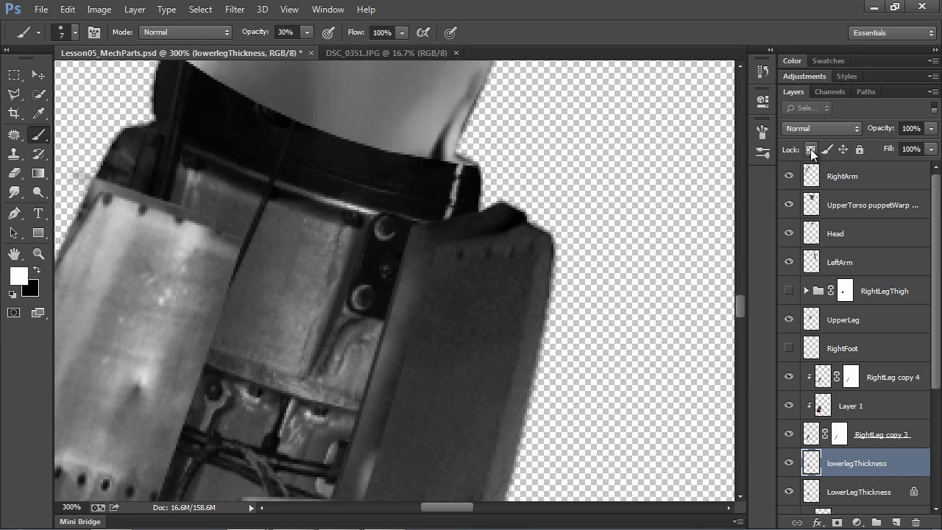
Select an elliptical area over the cap top and paint it black.
click(13, 76)
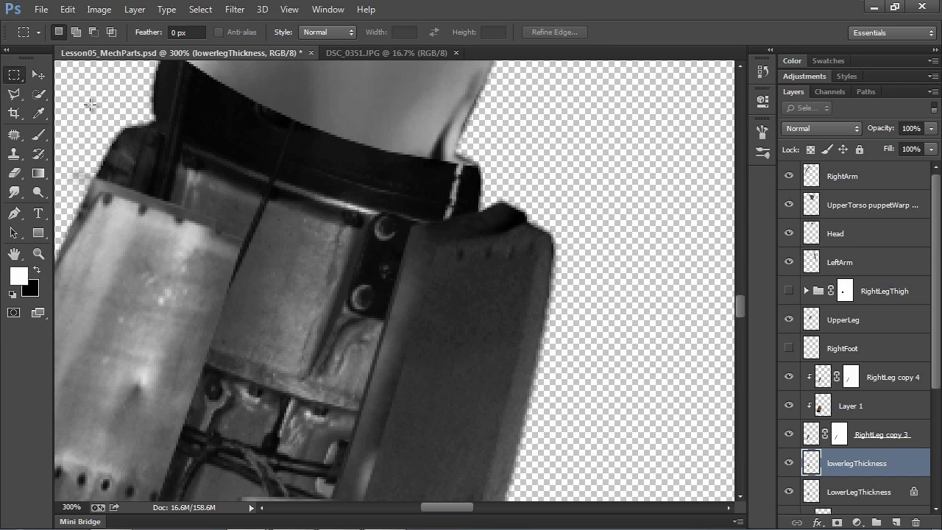
drag(14, 75, 70, 89)
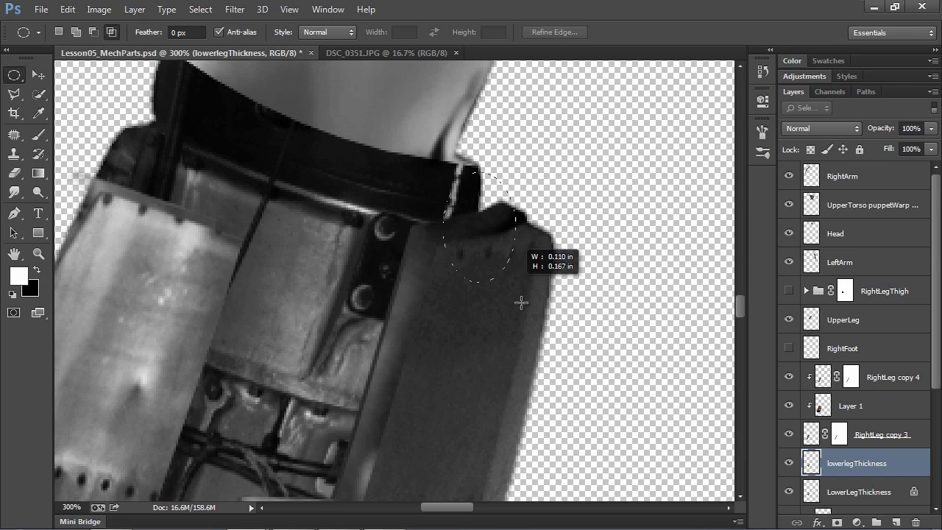
mouse_move(529, 311)
mouse_down()
mouse_move(582, 293)
mouse_move(553, 300)
mouse_up()
key(b)
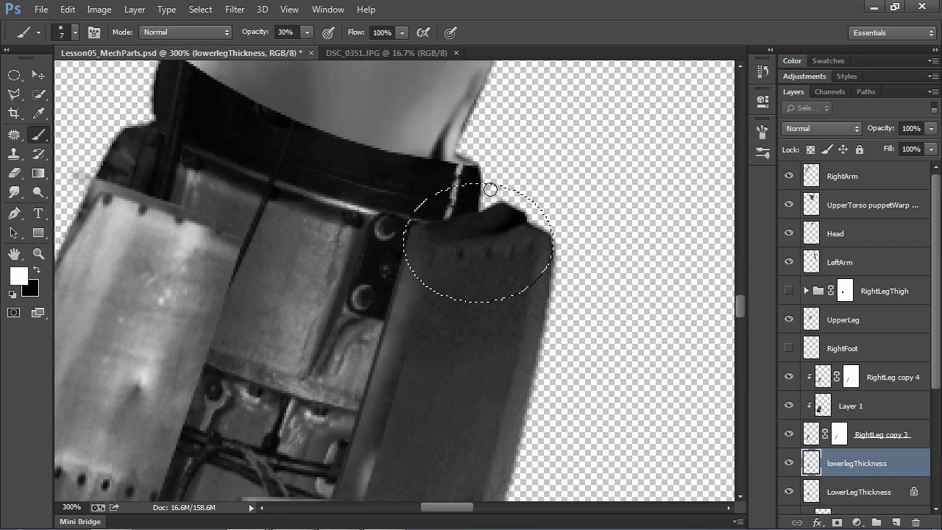
alt+click(517, 217)
mouse_move(524, 220)
mouse_down()
mouse_move(493, 198)
mouse_move(526, 205)
mouse_move(547, 225)
mouse_move(491, 182)
mouse_move(555, 230)
mouse_up()
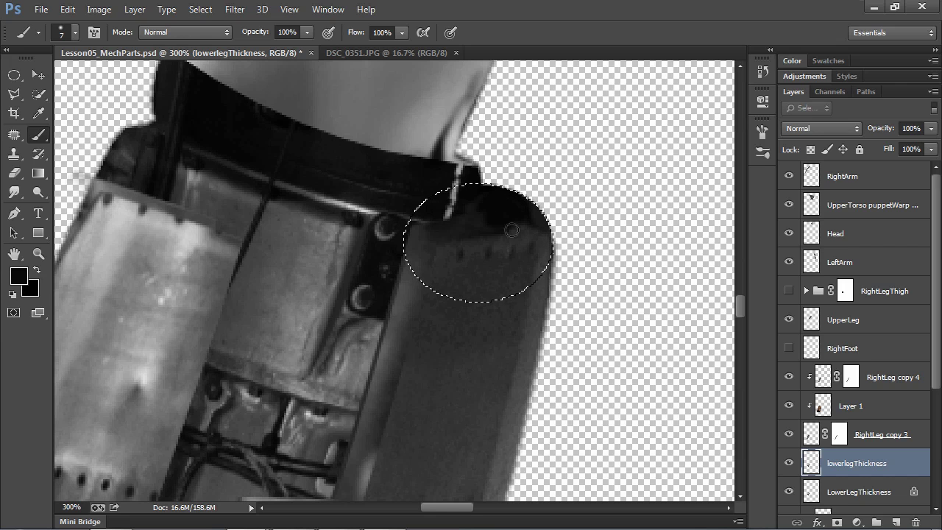
Clone Stamp texture over the cap's top edge with a 20 px brush.
click(14, 153)
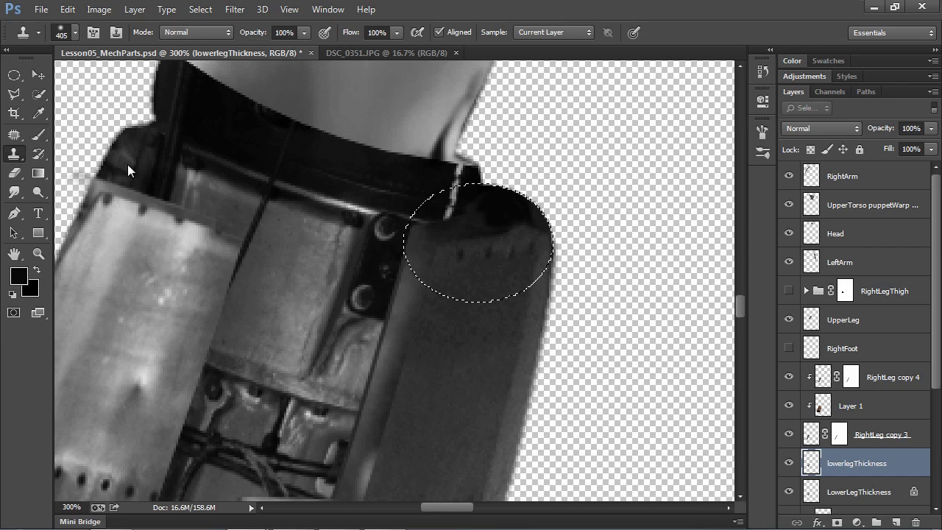
drag(499, 232, 345, 220)
drag(490, 230, 482, 231)
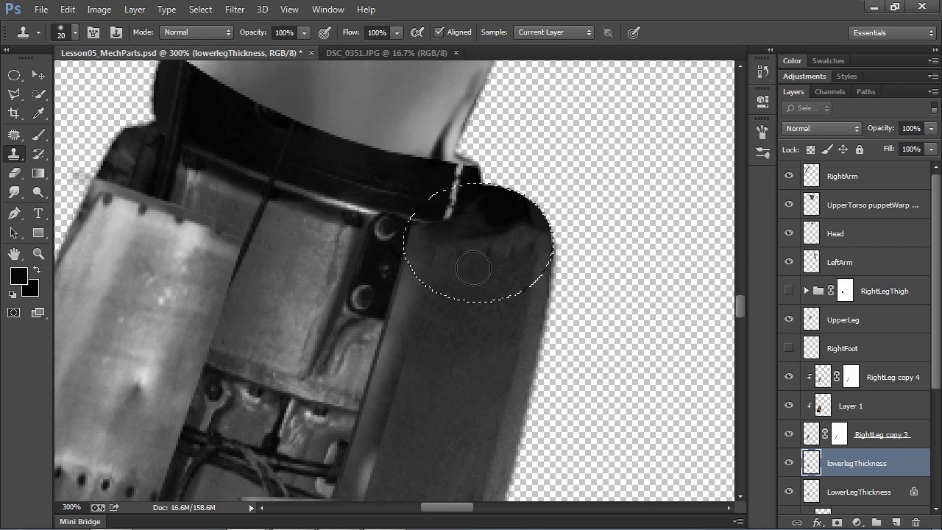
alt+click(455, 229)
mouse_move(515, 203)
mouse_down()
mouse_move(504, 200)
mouse_move(494, 217)
mouse_up()
Deselect and paint dark edges around the rounded cap top with a small brush.
key(ctrl+d)
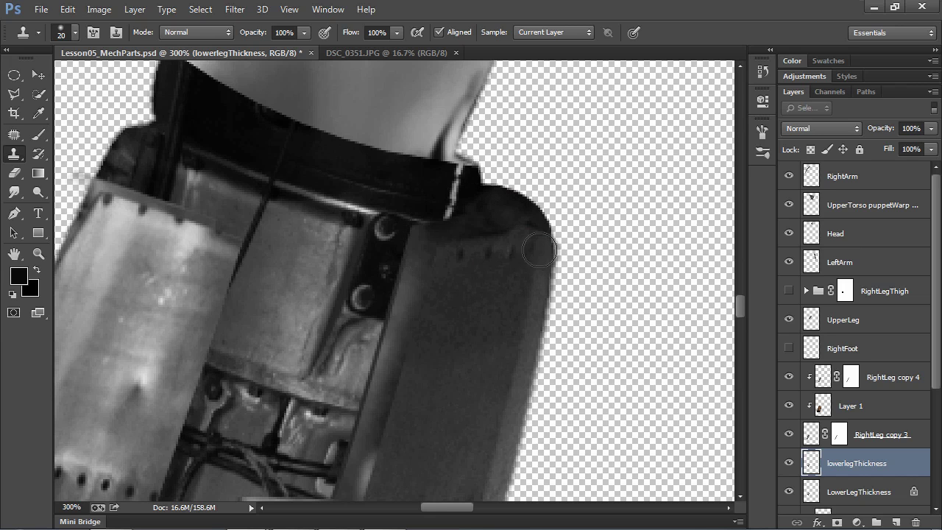
click(39, 134)
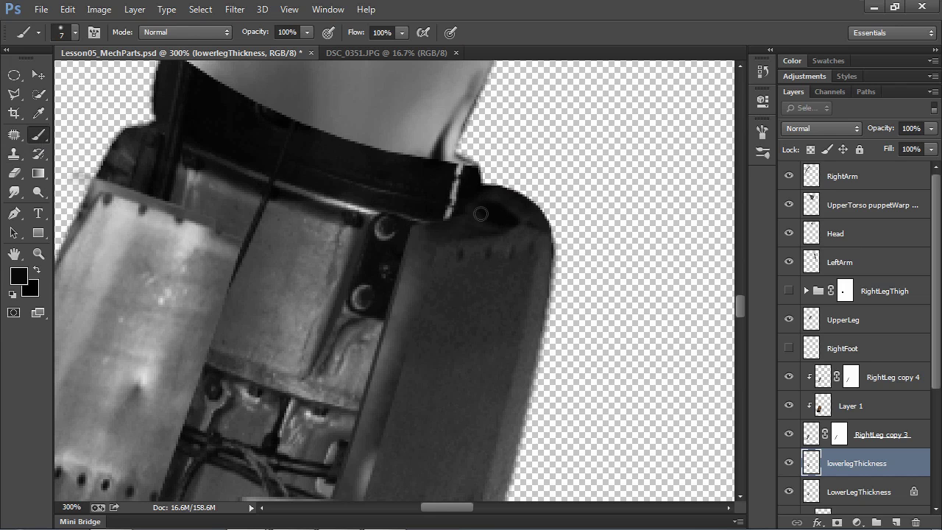
drag(505, 205, 519, 221)
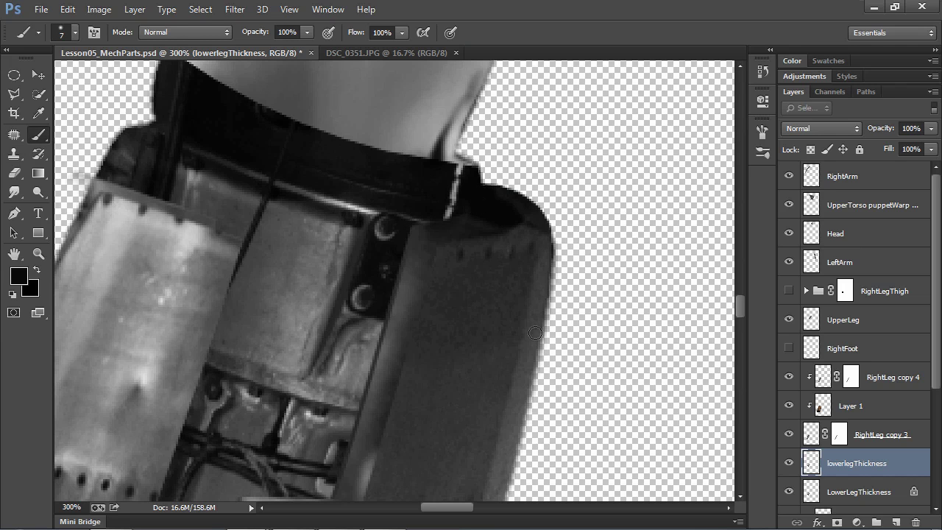
mouse_move(532, 360)
mouse_down()
mouse_move(542, 168)
mouse_move(568, 164)
mouse_move(488, 304)
mouse_move(525, 217)
mouse_move(470, 145)
mouse_move(393, 350)
mouse_move(515, 137)
mouse_move(525, 278)
mouse_up()
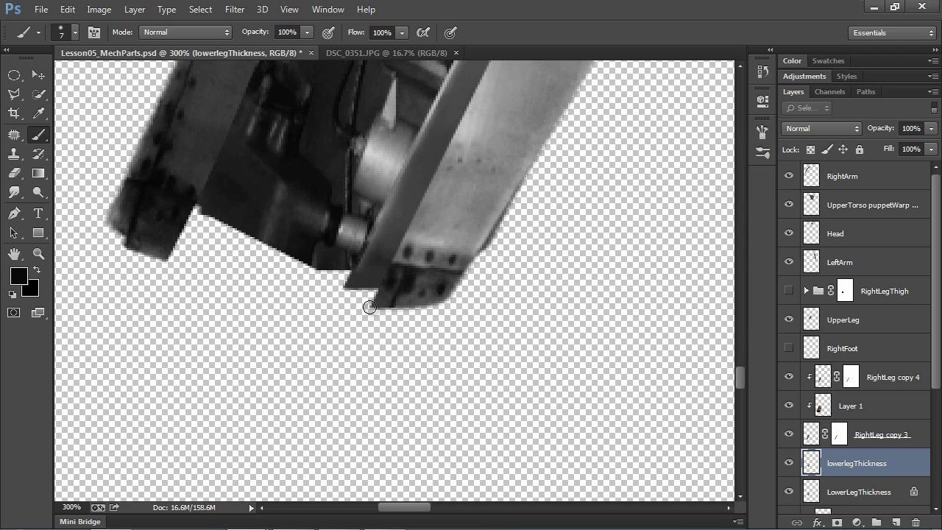
Lasso the triangular notch at the strip's bottom and clone grey metal into it.
click(13, 93)
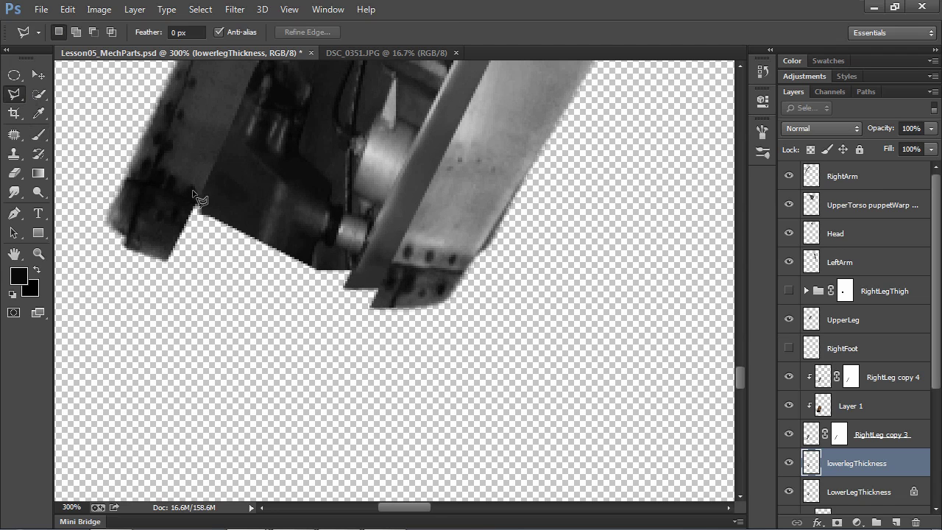
click(371, 308)
double_click(402, 281)
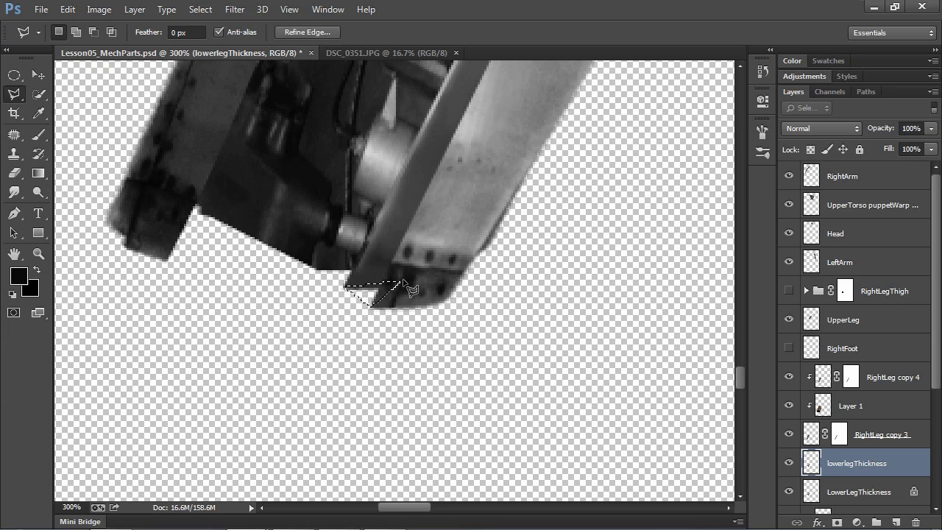
click(13, 153)
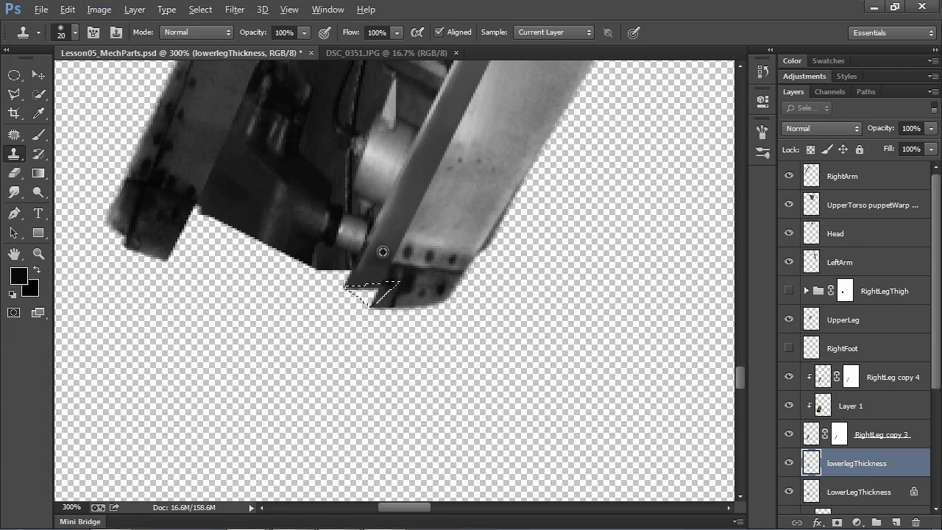
alt+click(371, 277)
drag(353, 289, 362, 295)
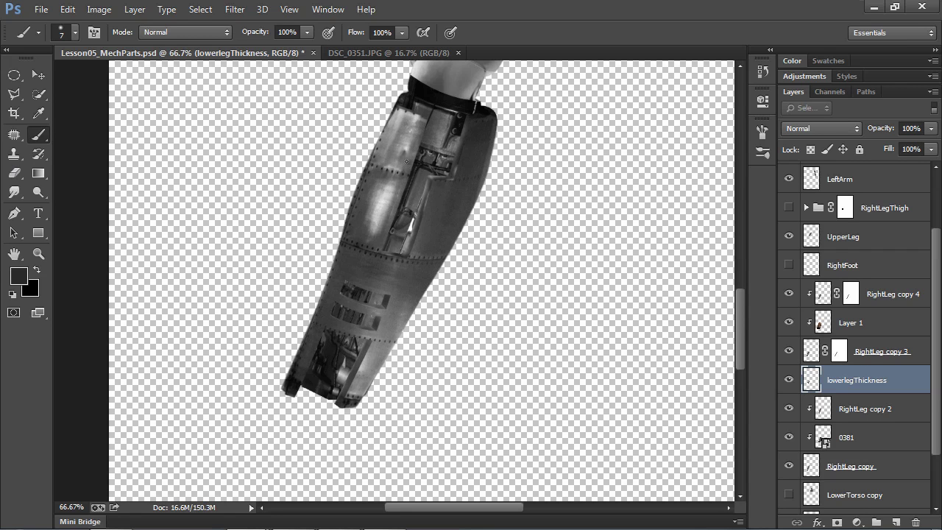
Add a new layer above RightLeg copy 2 and name it 'armorshadow'.
click(339, 374)
click(889, 421)
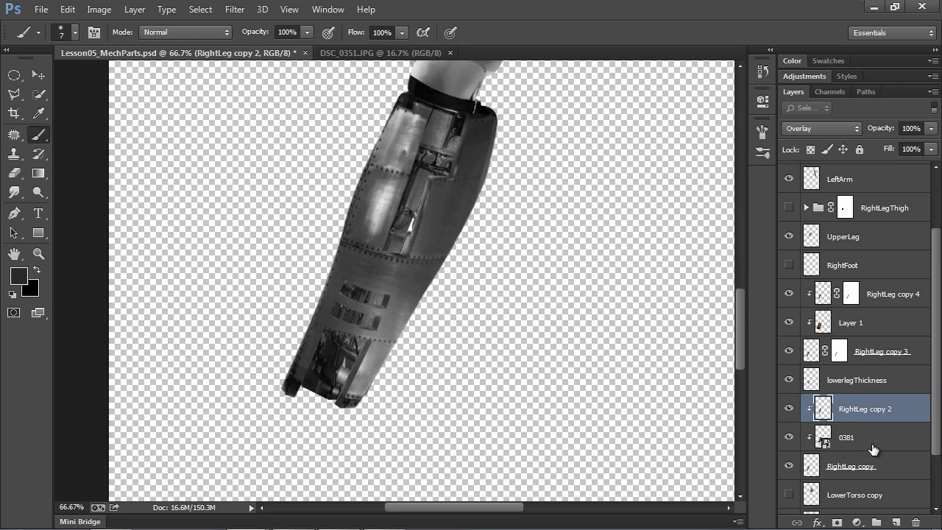
click(897, 521)
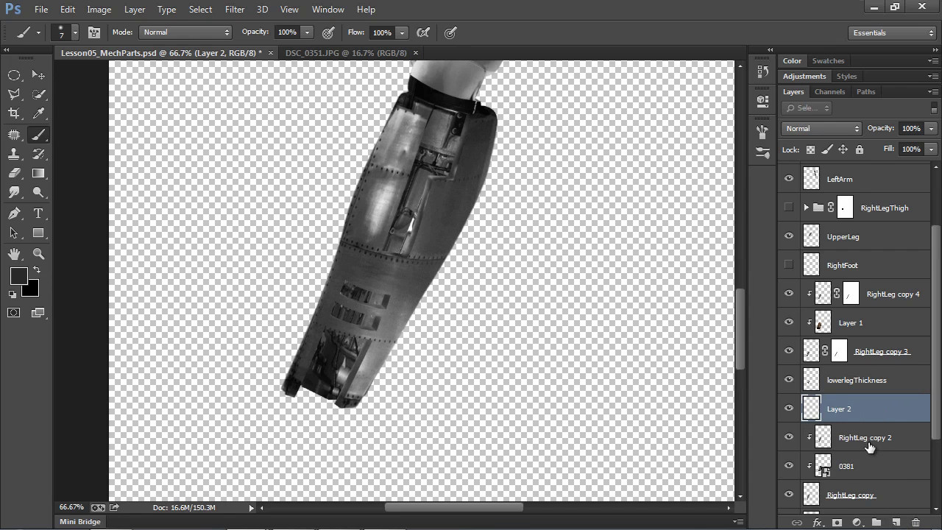
double_click(851, 409)
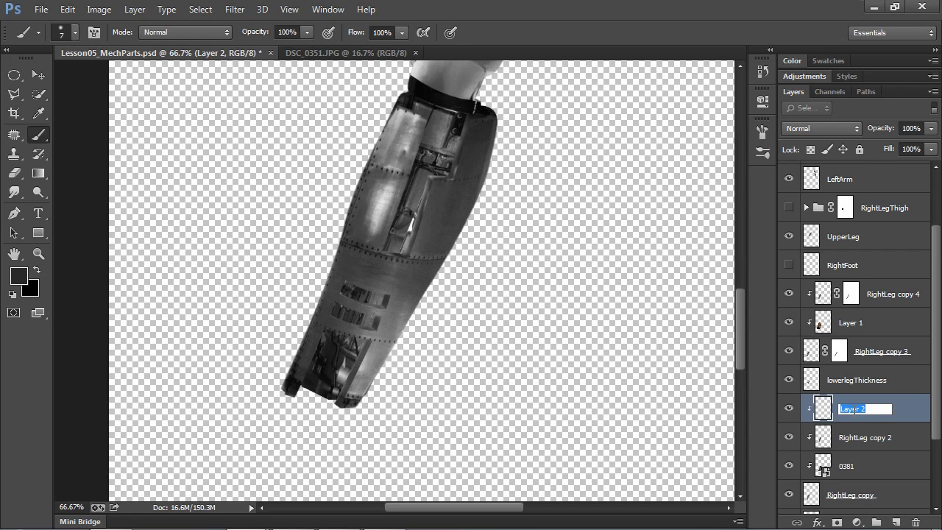
text(armorshadow)
key(Return)
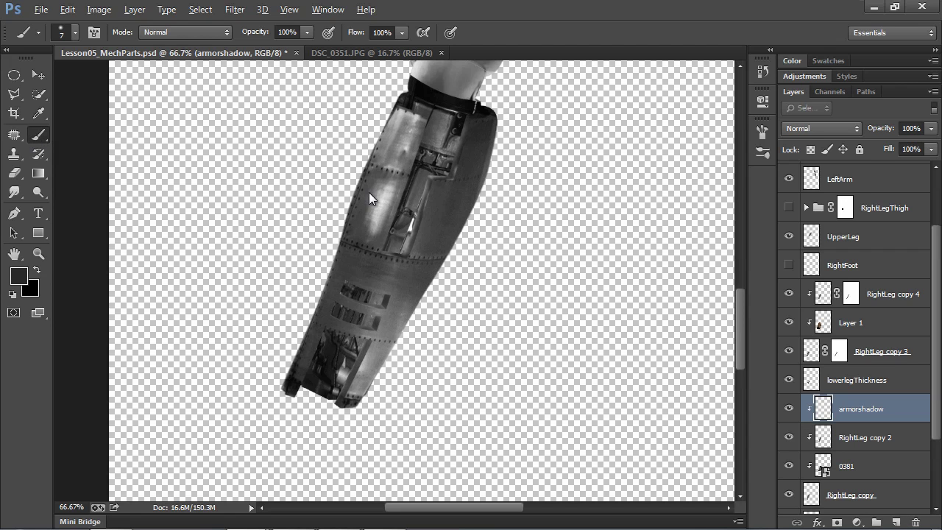
Paint soft black 30% shadows on armorshadow over the upper panel, edge and vent slots.
drag(369, 192, 410, 204)
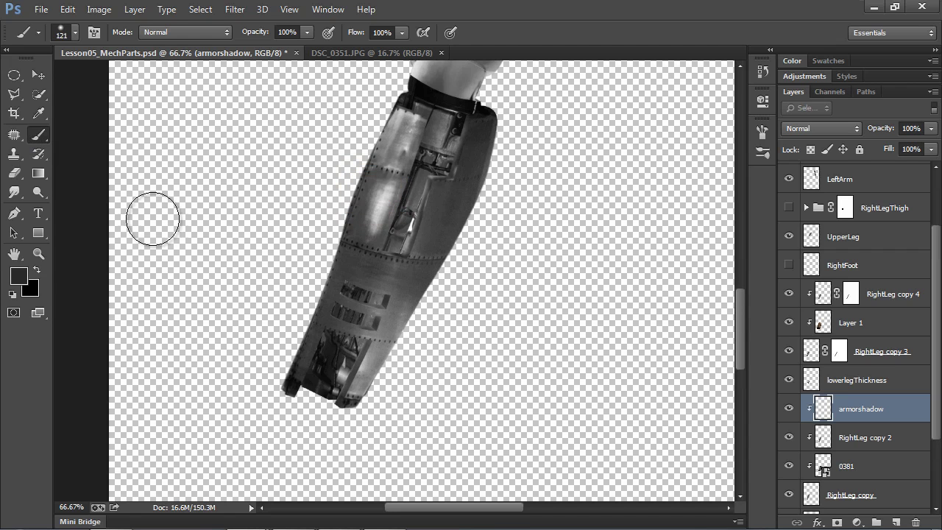
click(12, 294)
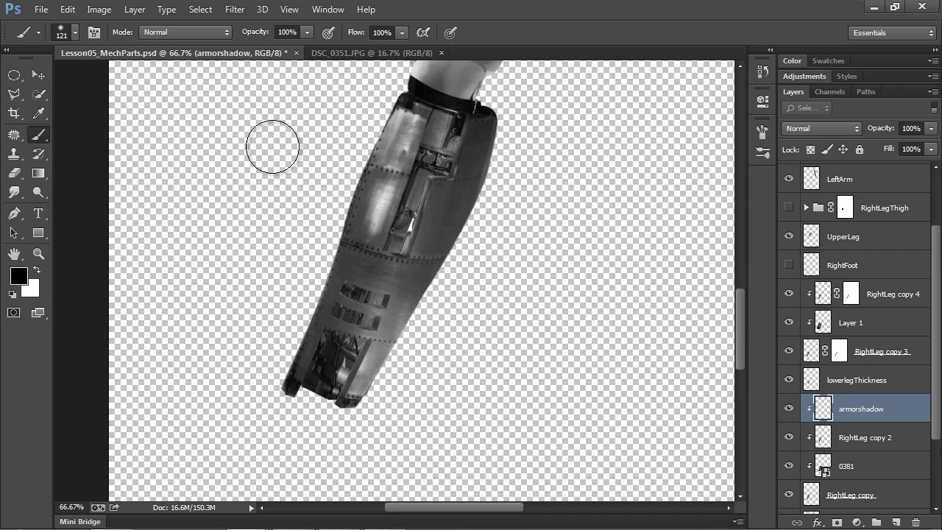
key(3)
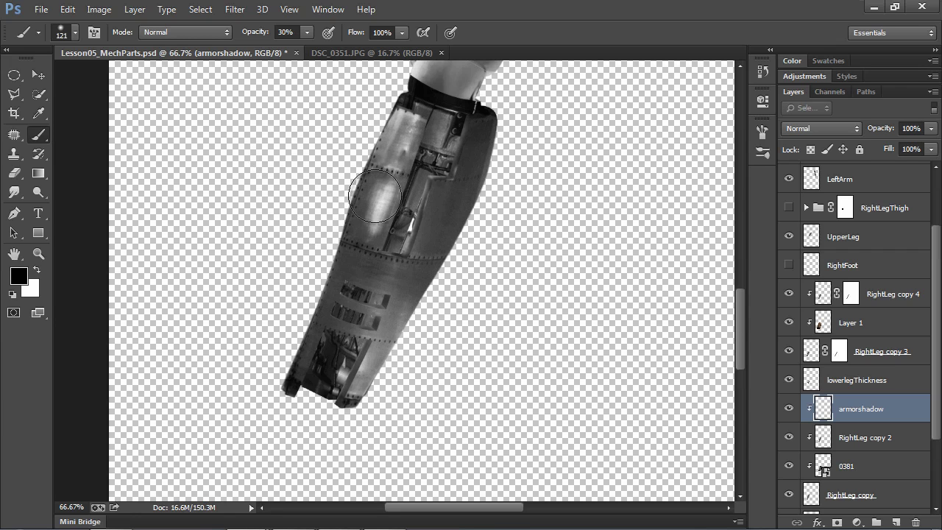
mouse_move(401, 151)
mouse_down()
mouse_move(410, 122)
mouse_move(416, 134)
mouse_up()
mouse_move(467, 205)
mouse_down()
mouse_move(456, 237)
mouse_move(417, 271)
mouse_up()
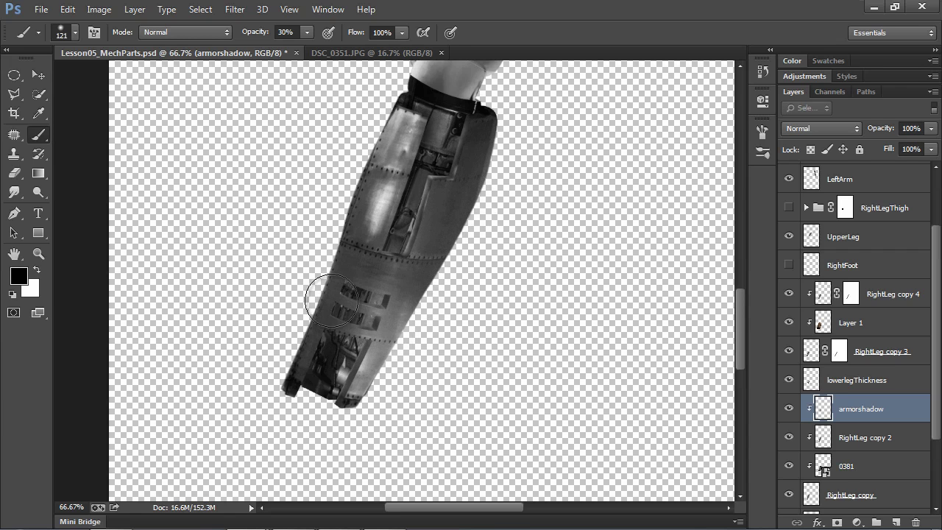
drag(349, 291, 287, 385)
key(v)
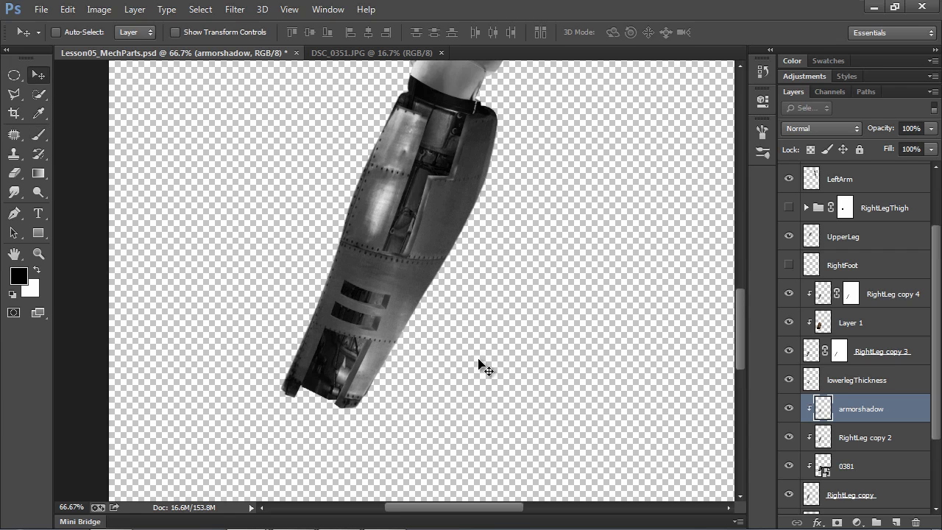
scroll(493, 360, right, 3)
scroll(458, 330, up, 1)
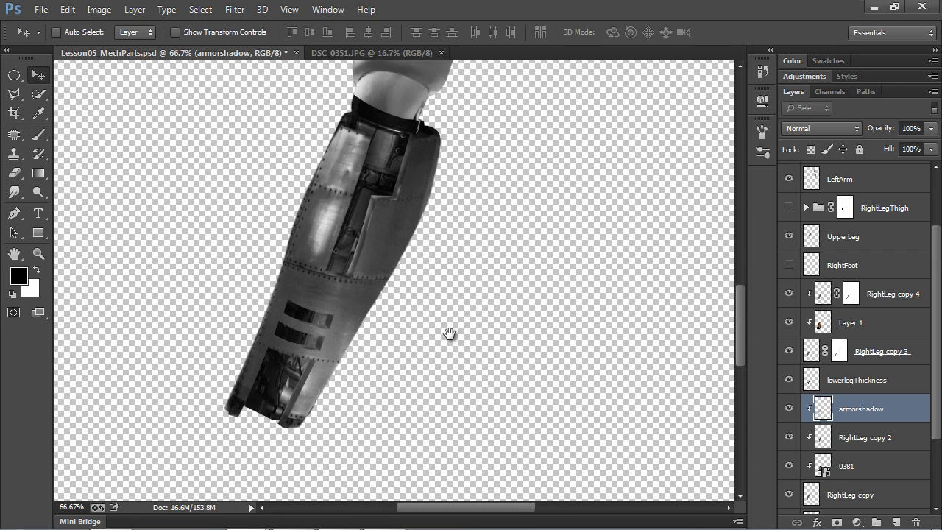